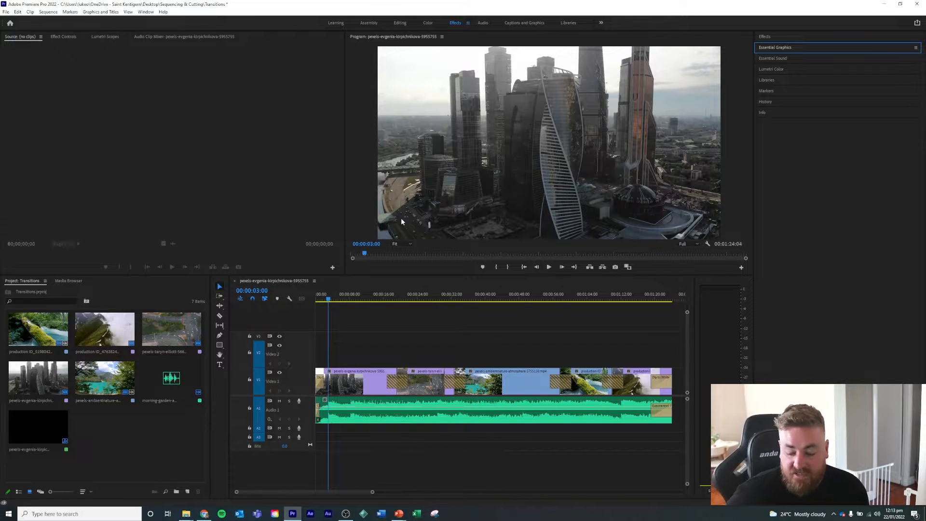
- Add the title text "Chapter 1: The City" over the opening city clip at 00:00:01:03
{"action": "left_click_drag", "start_coordinate": [327, 301], "coordinate": [325, 299]}
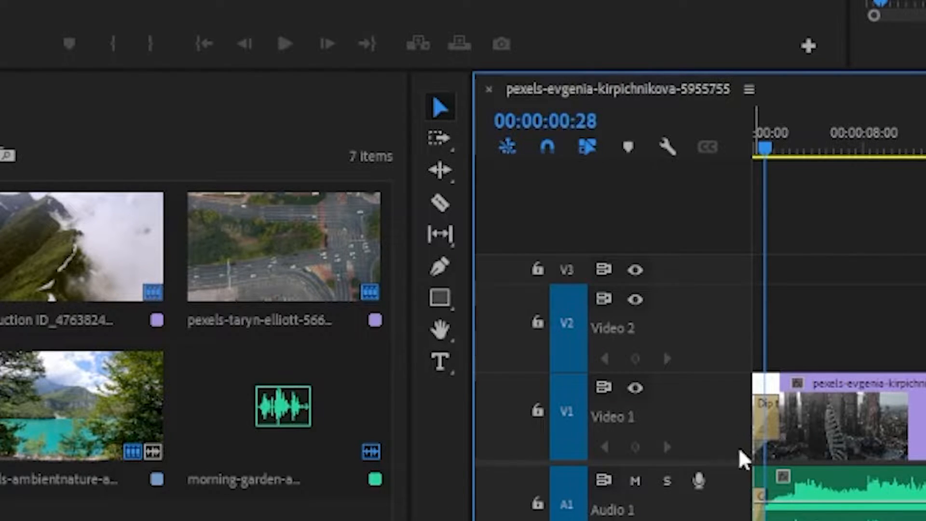
{"action": "left_click", "coordinate": [442, 361]}
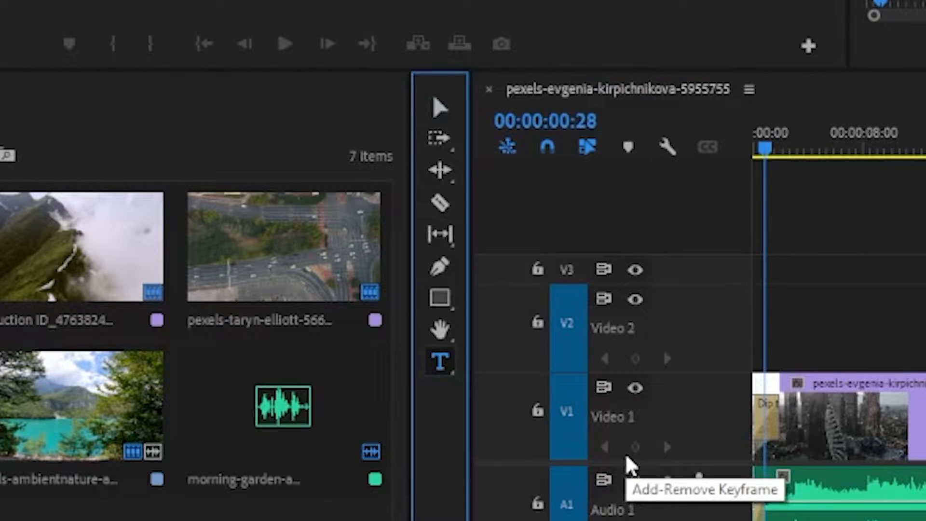
{"action": "mouse_move", "coordinate": [765, 145]}
{"action": "left_mouse_down"}
{"action": "mouse_move", "coordinate": [751, 145]}
{"action": "mouse_move", "coordinate": [773, 147]}
{"action": "left_mouse_up"}
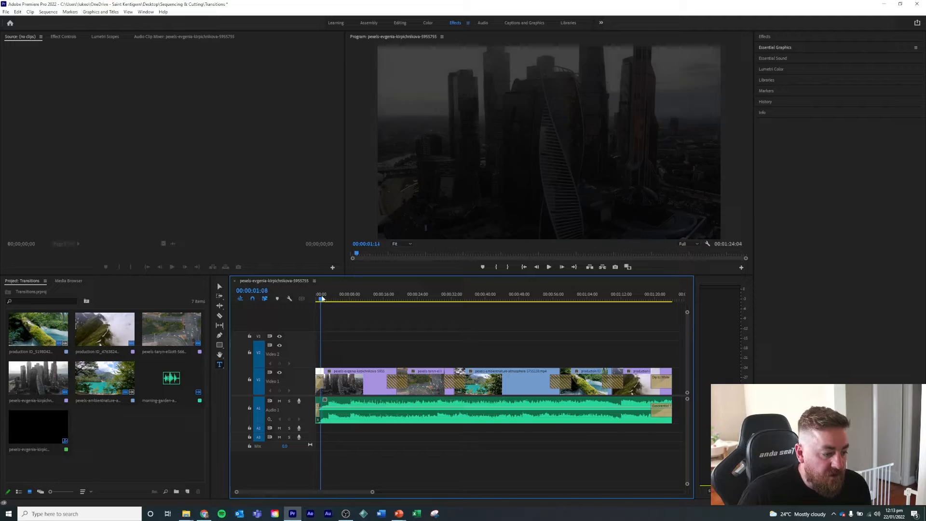
{"action": "mouse_move", "coordinate": [322, 298]}
{"action": "left_mouse_down"}
{"action": "mouse_move", "coordinate": [389, 300]}
{"action": "mouse_move", "coordinate": [310, 297]}
{"action": "mouse_move", "coordinate": [348, 300]}
{"action": "mouse_move", "coordinate": [320, 300]}
{"action": "left_mouse_up"}
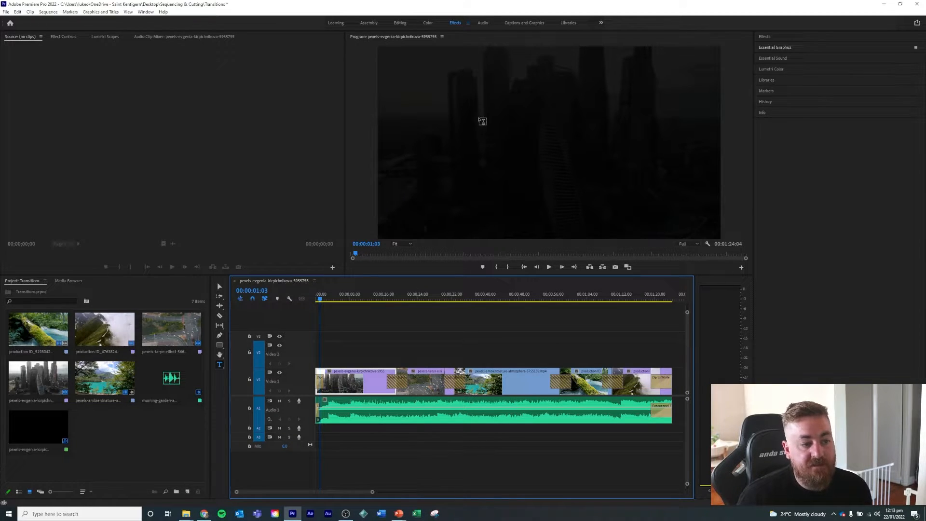
{"action": "left_click", "coordinate": [484, 118]}
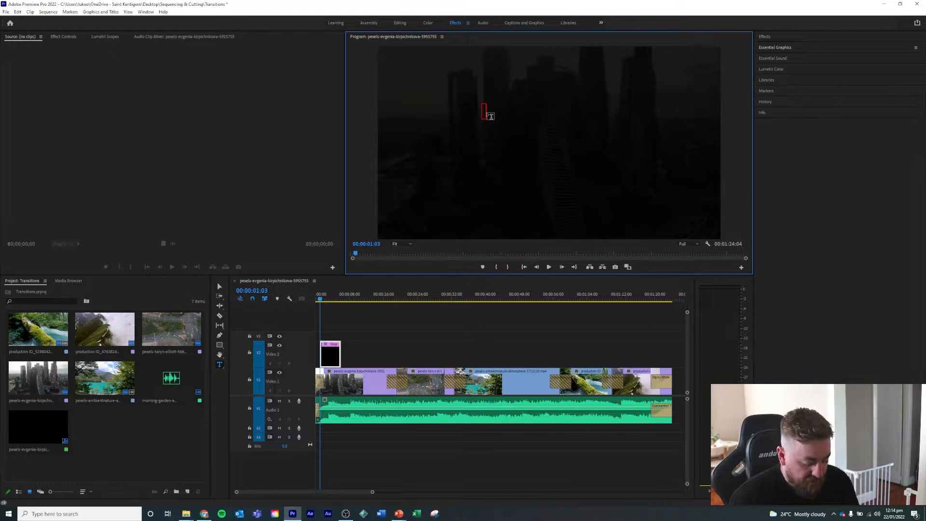
{"action": "type", "text": "Chapter"}
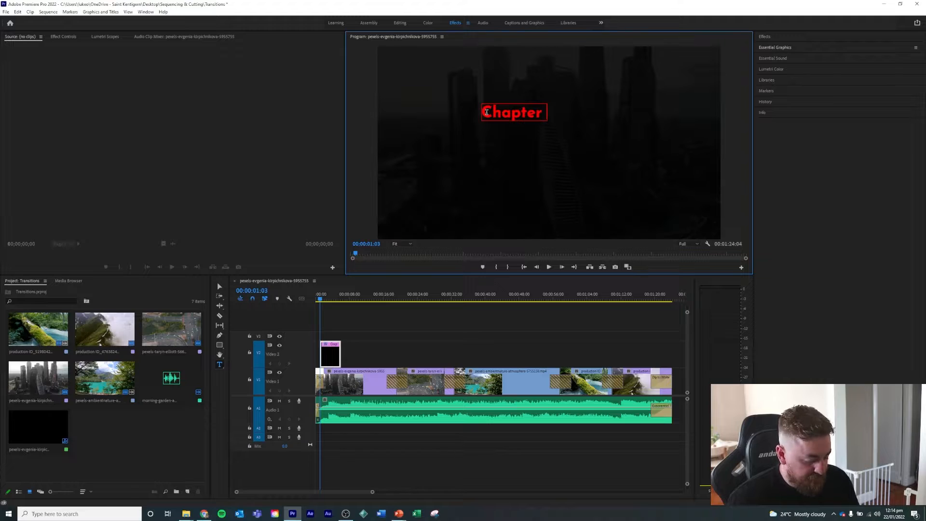
{"action": "type", "text": " 1:"}
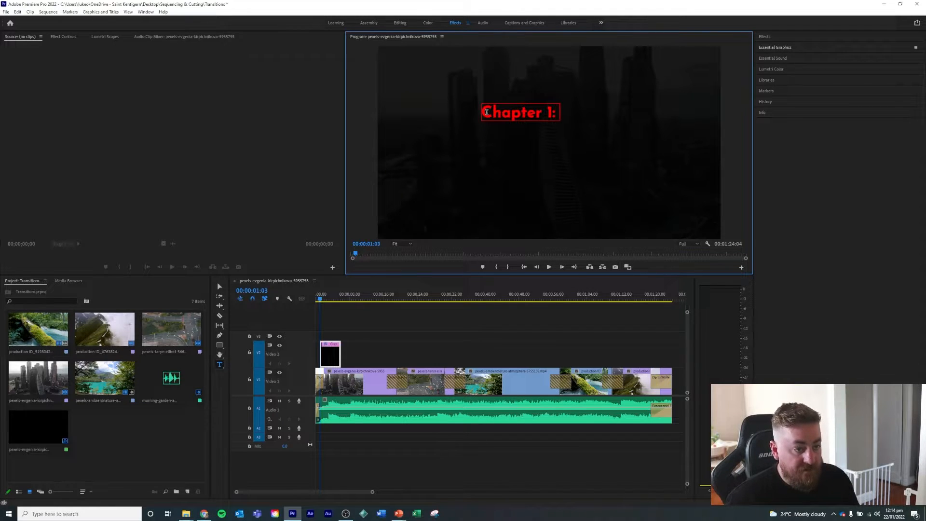
{"action": "type", "text": " The City"}
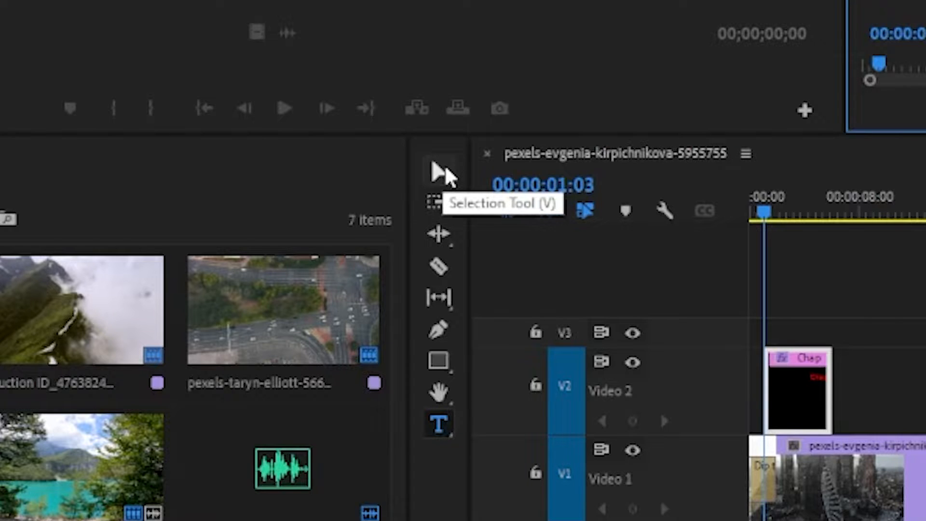
- Reposition the title text and enlarge it to about 196% scale so it spans most of the frame's width
{"action": "left_click", "coordinate": [443, 169]}
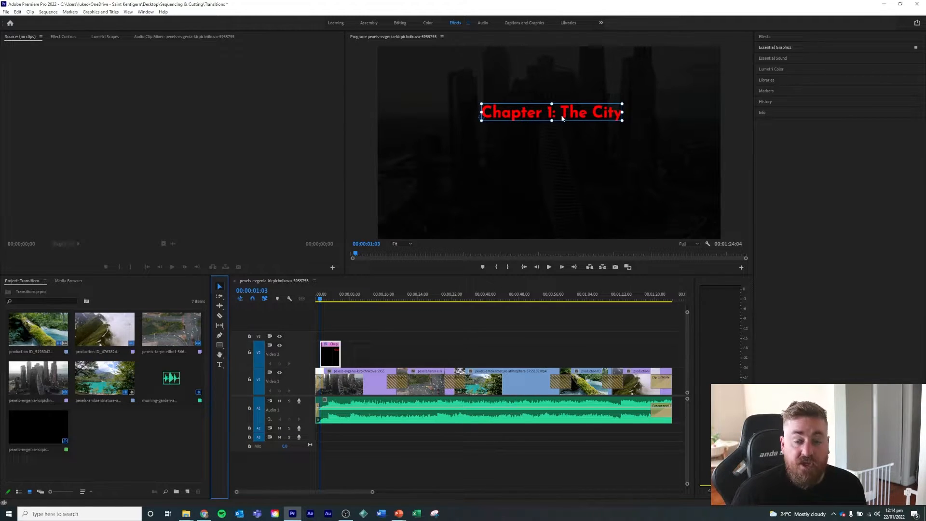
{"action": "left_click_drag", "start_coordinate": [574, 116], "coordinate": [502, 95]}
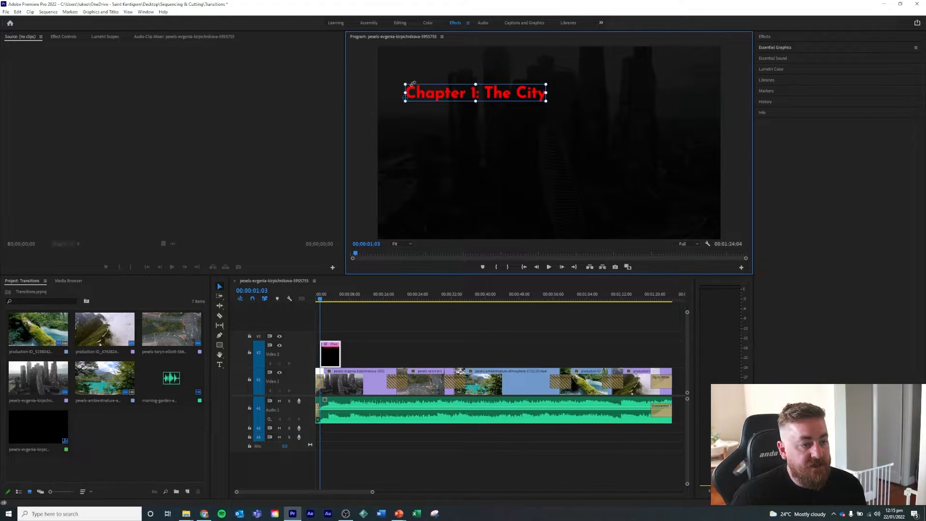
{"action": "left_click_drag", "start_coordinate": [547, 102], "coordinate": [588, 134]}
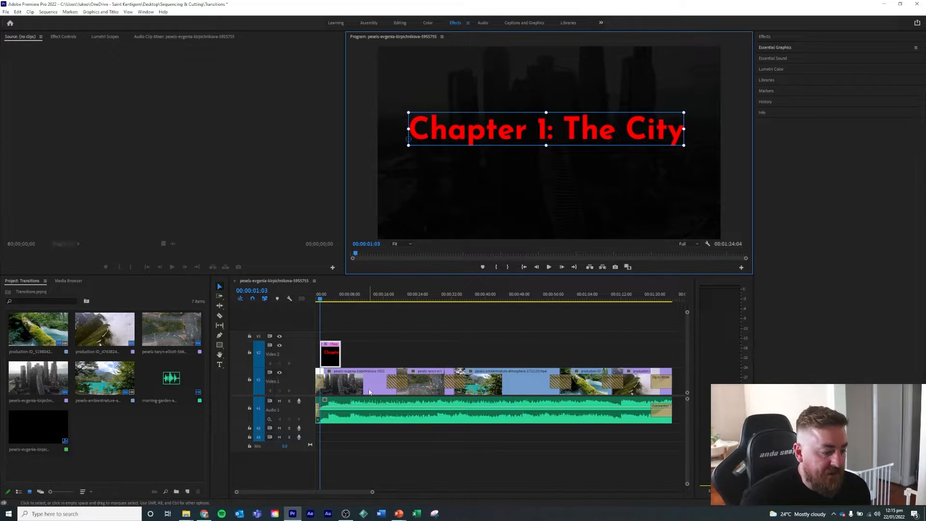
- Try the title clip at different points along Video 2, above the lake clip and back over the city clip
{"action": "left_click", "coordinate": [356, 347]}
{"action": "left_click_drag", "start_coordinate": [340, 361], "coordinate": [359, 361]}
{"action": "left_click_drag", "start_coordinate": [337, 299], "coordinate": [388, 301]}
{"action": "left_click_drag", "start_coordinate": [356, 360], "coordinate": [477, 355]}
{"action": "left_click", "coordinate": [451, 296]}
{"action": "left_click_drag", "start_coordinate": [452, 296], "coordinate": [518, 297]}
{"action": "left_click_drag", "start_coordinate": [471, 363], "coordinate": [344, 386]}
{"action": "key", "text": "ctrl+z"}
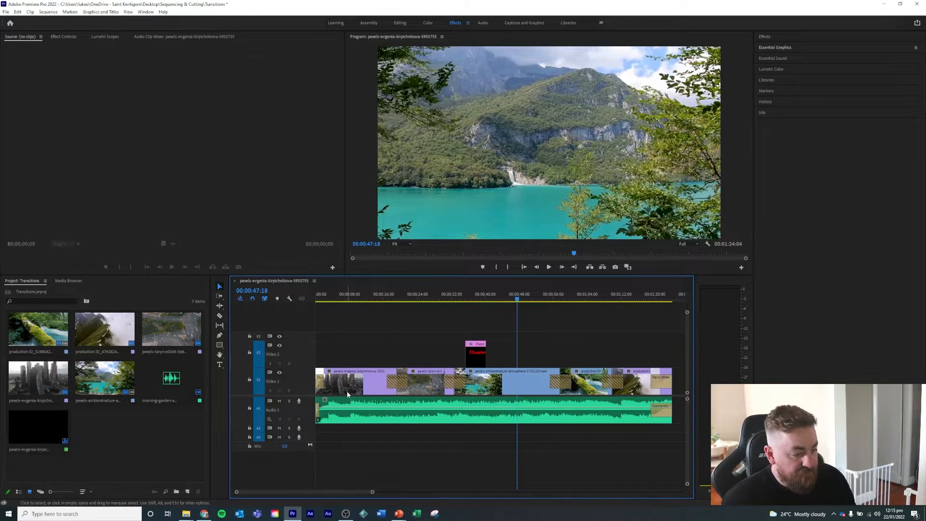
{"action": "left_click_drag", "start_coordinate": [479, 359], "coordinate": [347, 359]}
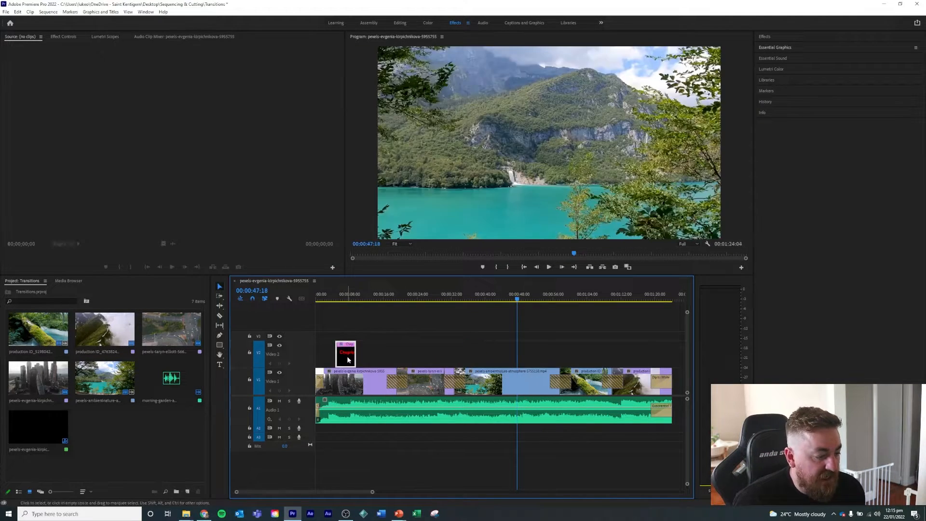
{"action": "left_click_drag", "start_coordinate": [339, 293], "coordinate": [384, 294]}
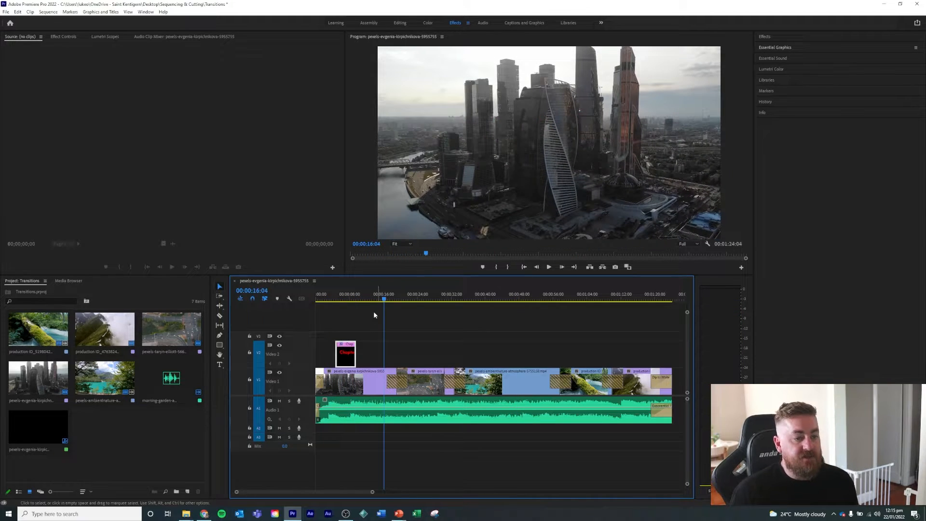
- Place the title clip at the very start of Video 2 and extend its end to about 11 seconds
{"action": "left_click", "coordinate": [354, 358]}
{"action": "left_click_drag", "start_coordinate": [353, 358], "coordinate": [354, 359]}
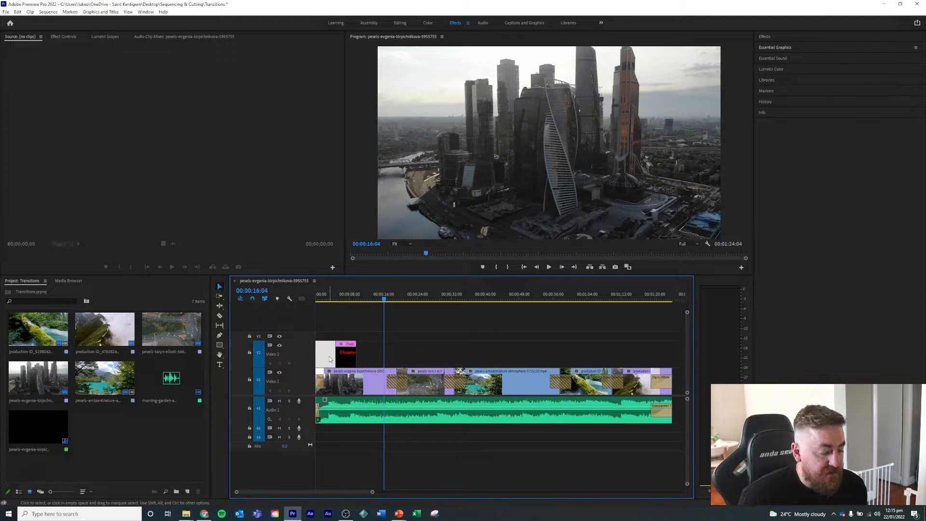
{"action": "left_click_drag", "start_coordinate": [330, 359], "coordinate": [329, 359]}
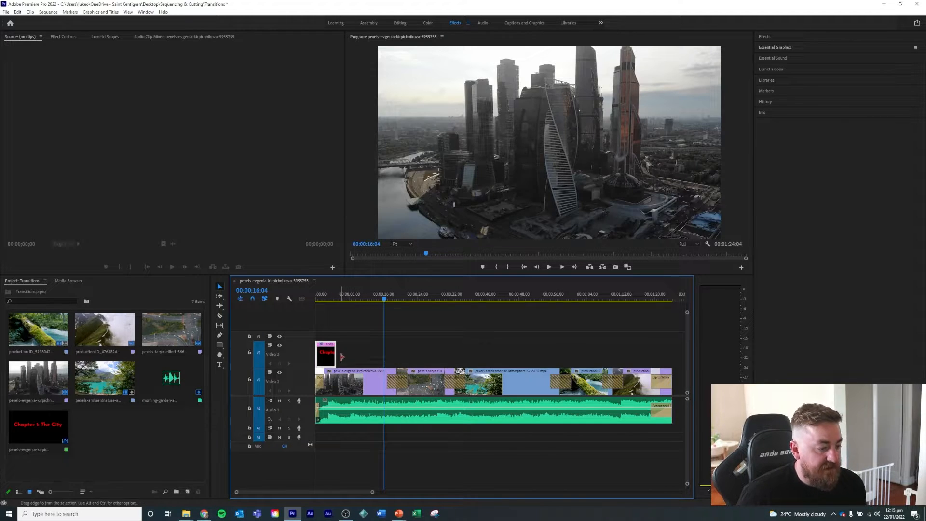
{"action": "left_click_drag", "start_coordinate": [337, 358], "coordinate": [365, 359]}
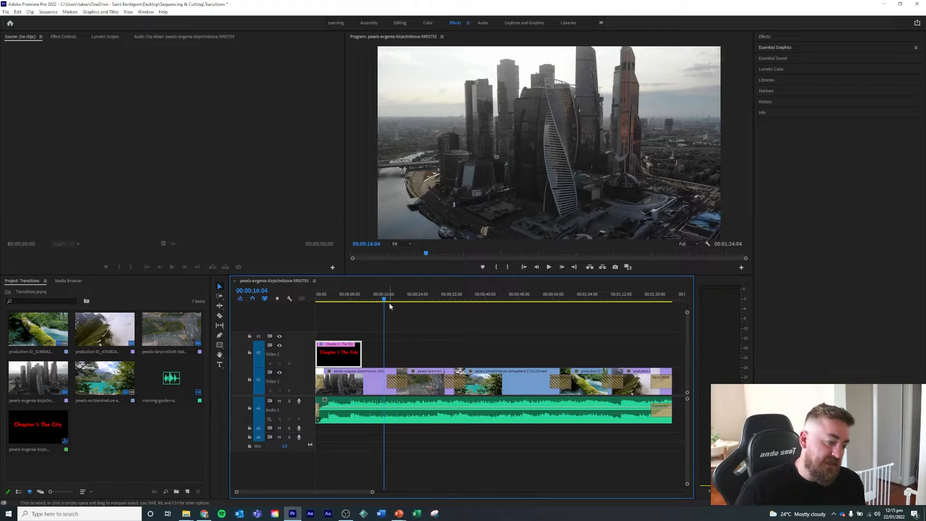
- Play the sequence from the start to preview the title over the city footage for about four seconds
{"action": "key", "text": "Home"}
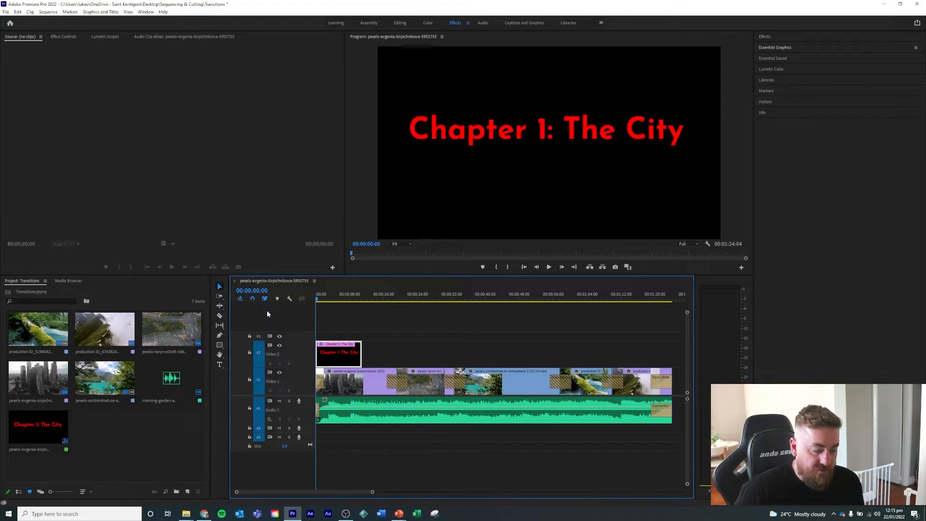
{"action": "key", "text": "space"}
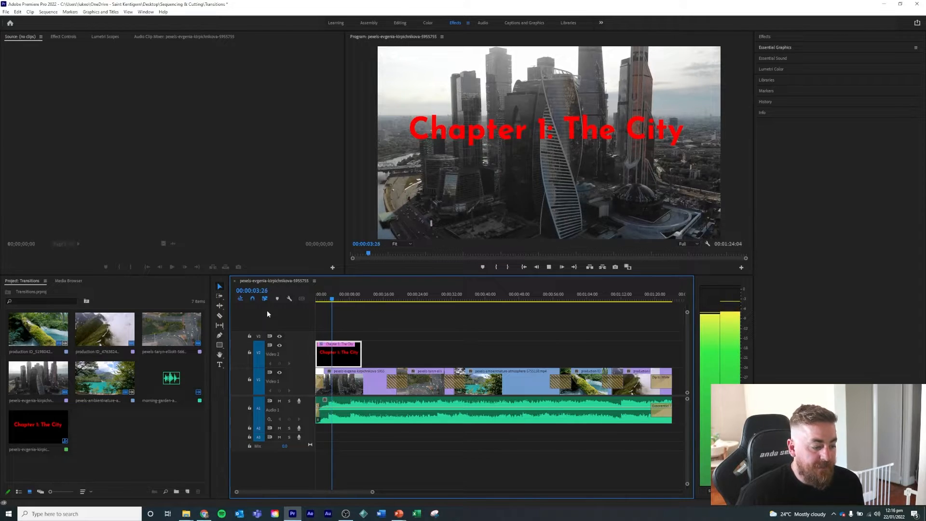
{"action": "key", "text": "space"}
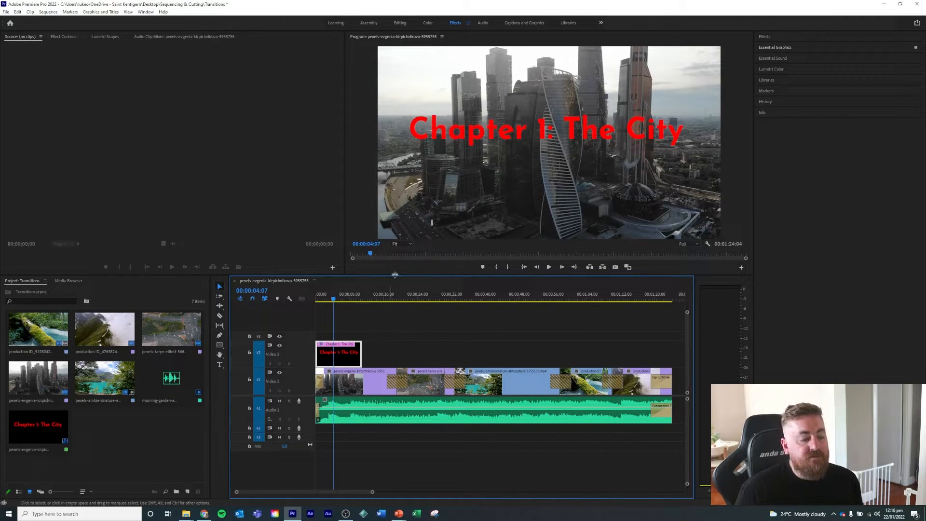
- Select the whole title text, open its graphic properties and centre it horizontally and vertically in the video frame
{"action": "left_click", "coordinate": [541, 136]}
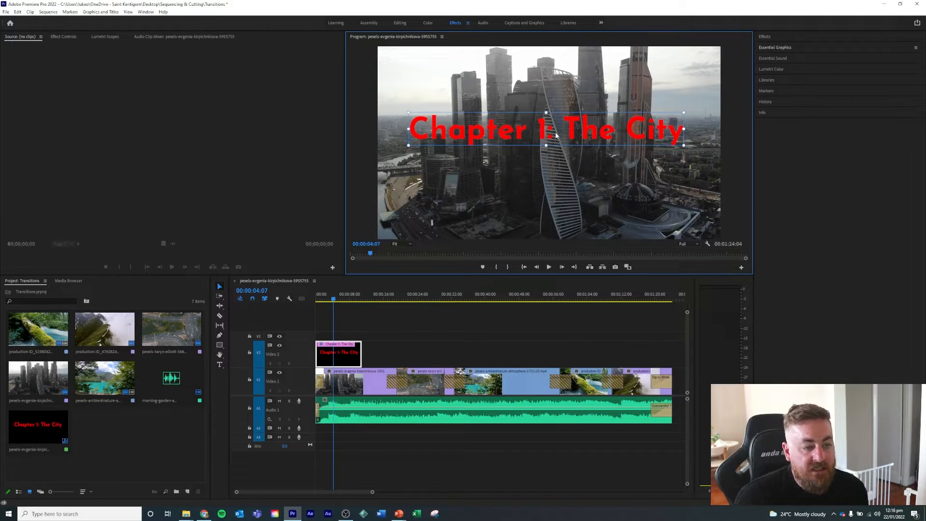
{"action": "left_click_drag", "start_coordinate": [555, 136], "coordinate": [556, 144]}
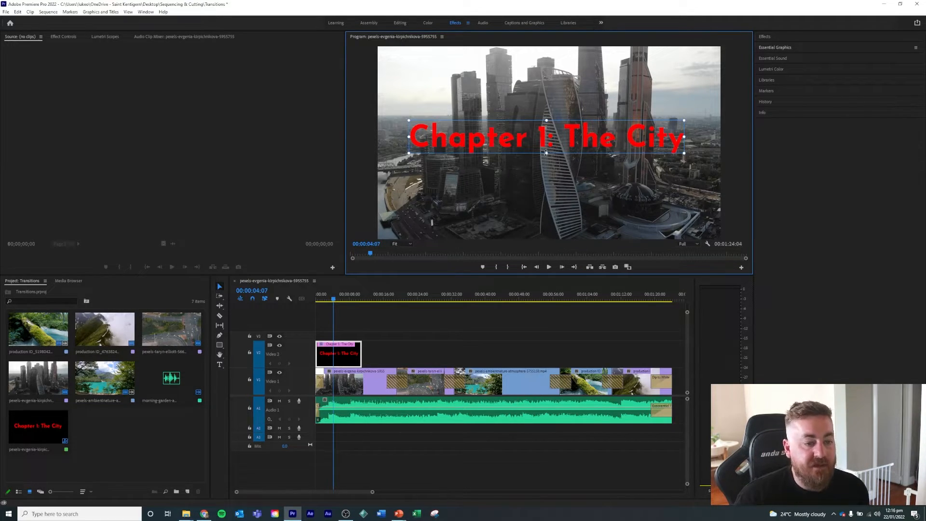
{"action": "double_click", "coordinate": [503, 142]}
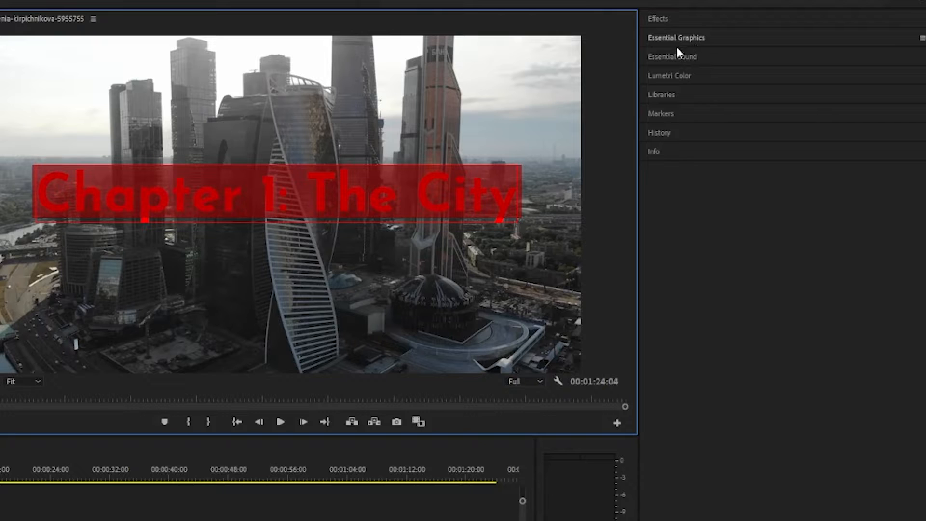
{"action": "left_click", "coordinate": [708, 38]}
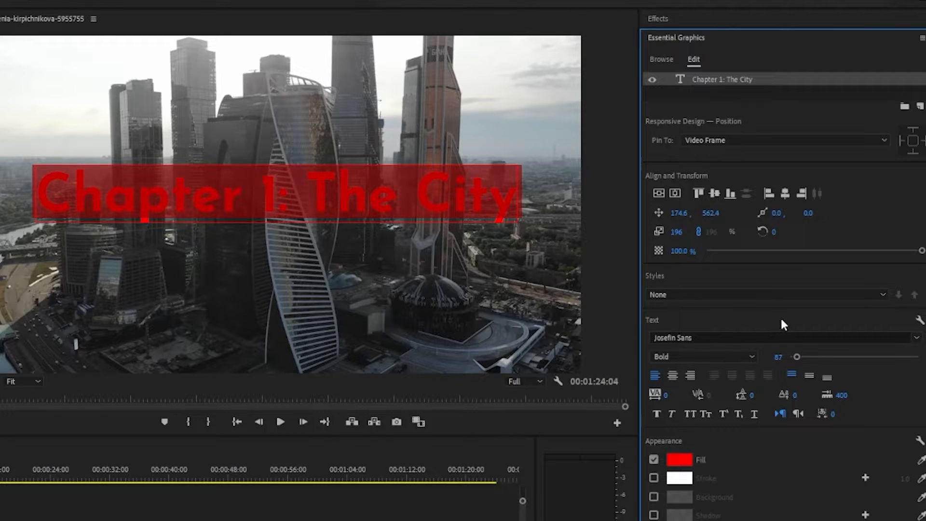
{"action": "left_click", "coordinate": [659, 194]}
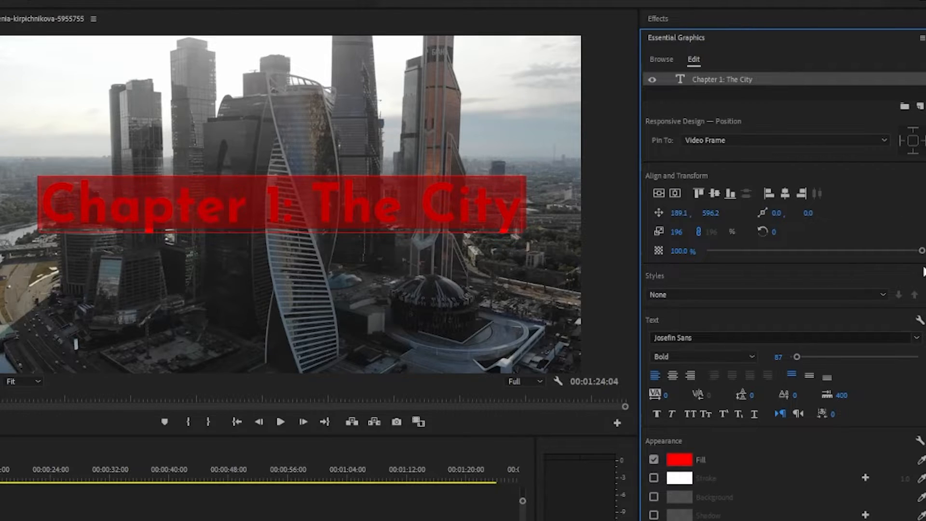
- Experiment with the title text's opacity and set it to 75%
{"action": "left_click_drag", "start_coordinate": [922, 252], "coordinate": [674, 262]}
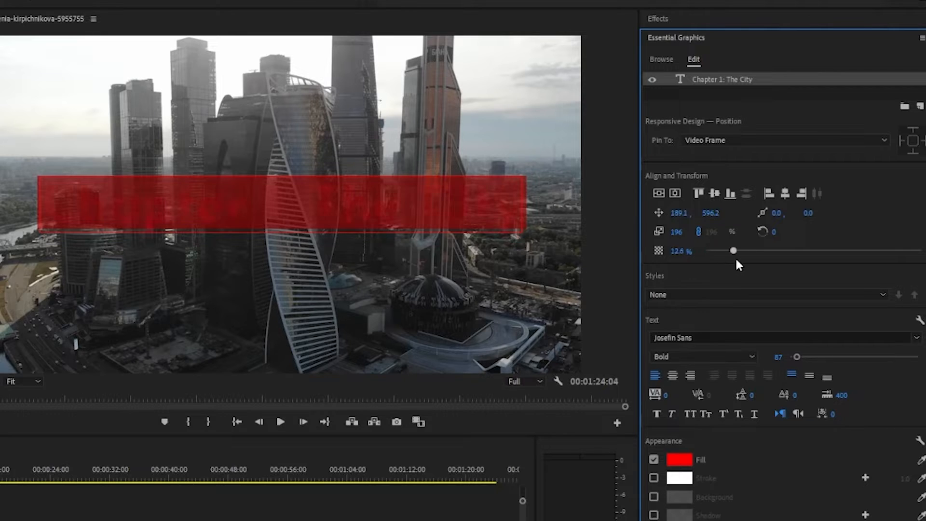
{"action": "left_click_drag", "start_coordinate": [735, 256], "coordinate": [833, 269]}
{"action": "left_click", "coordinate": [675, 251]}
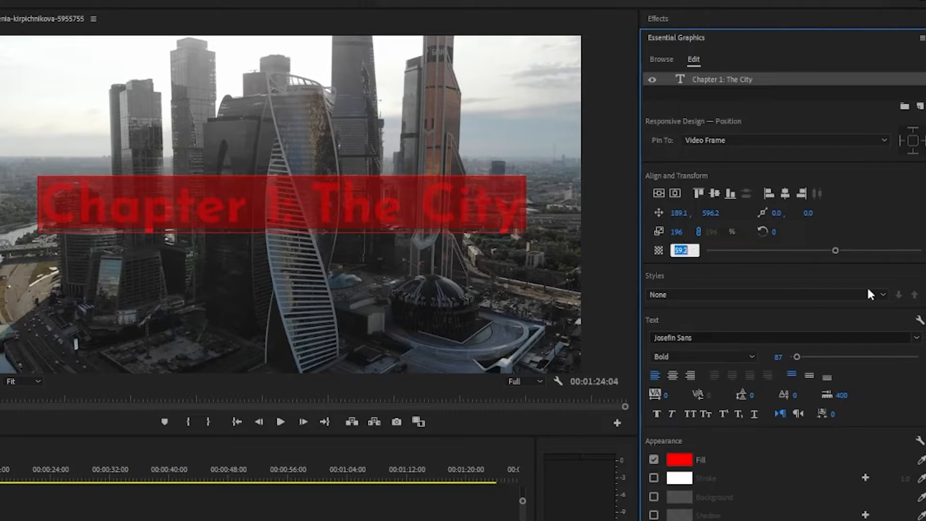
{"action": "type", "text": "75"}
{"action": "key", "text": "Return"}
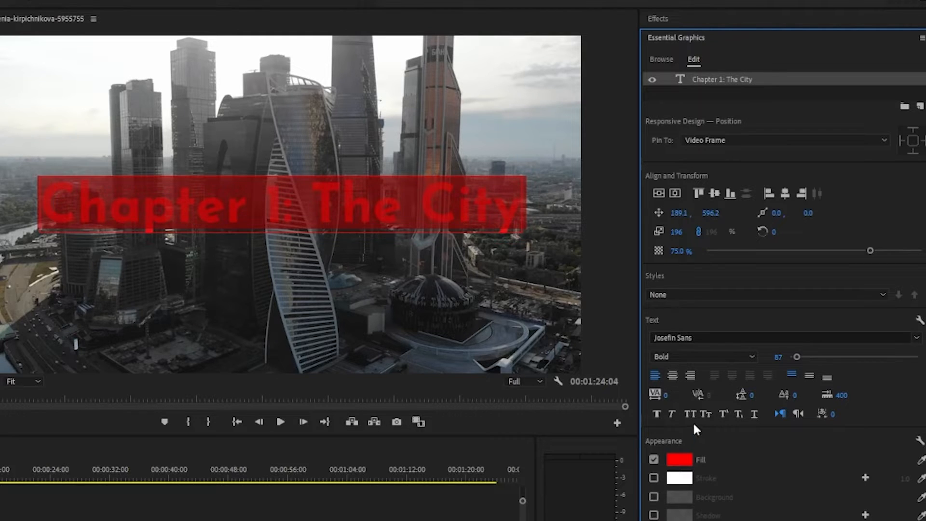
- Try Lucida Fax on the title text, browse the other fonts and set it to DataTools 4State Barcode
{"action": "left_click", "coordinate": [698, 337]}
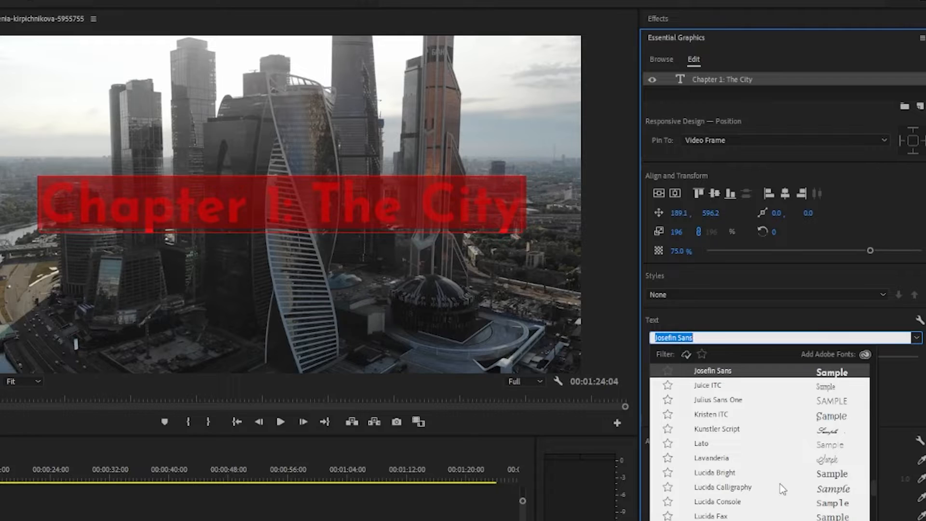
{"action": "left_click", "coordinate": [781, 515]}
{"action": "left_click", "coordinate": [692, 337]}
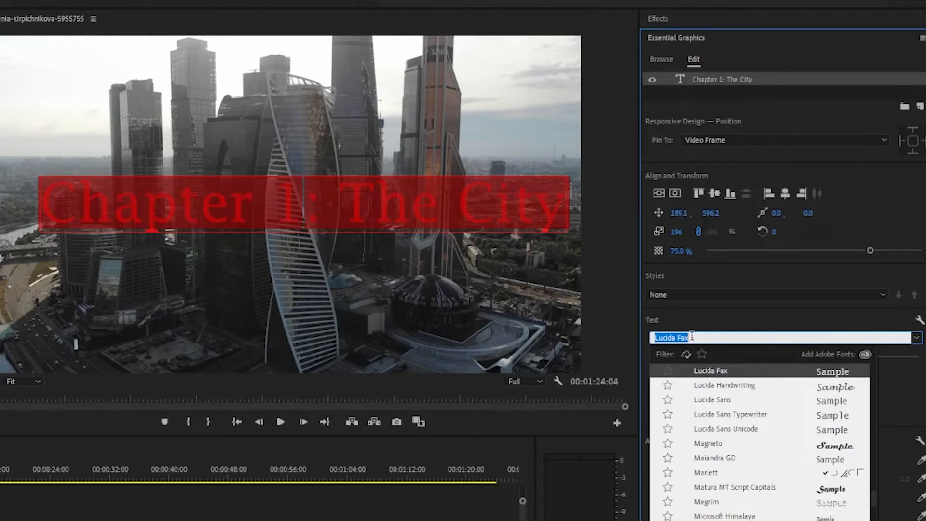
{"action": "scroll", "coordinate": [754, 471], "scroll_direction": "down", "scroll_amount": 15}
{"action": "scroll", "coordinate": [754, 471], "scroll_direction": "down", "scroll_amount": 20}
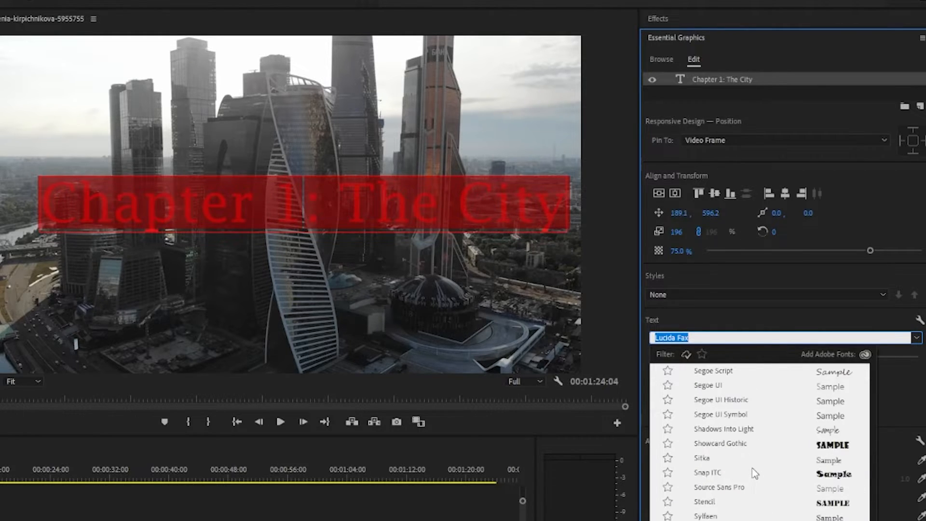
{"action": "scroll", "coordinate": [749, 488], "scroll_direction": "up", "scroll_amount": 15}
{"action": "scroll", "coordinate": [751, 492], "scroll_direction": "up", "scroll_amount": 20}
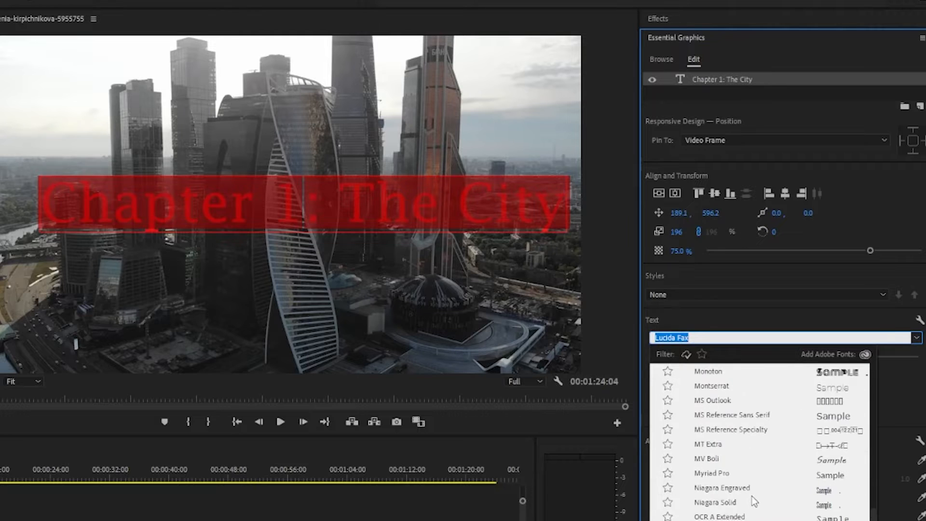
{"action": "scroll", "coordinate": [757, 513], "scroll_direction": "up", "scroll_amount": 7}
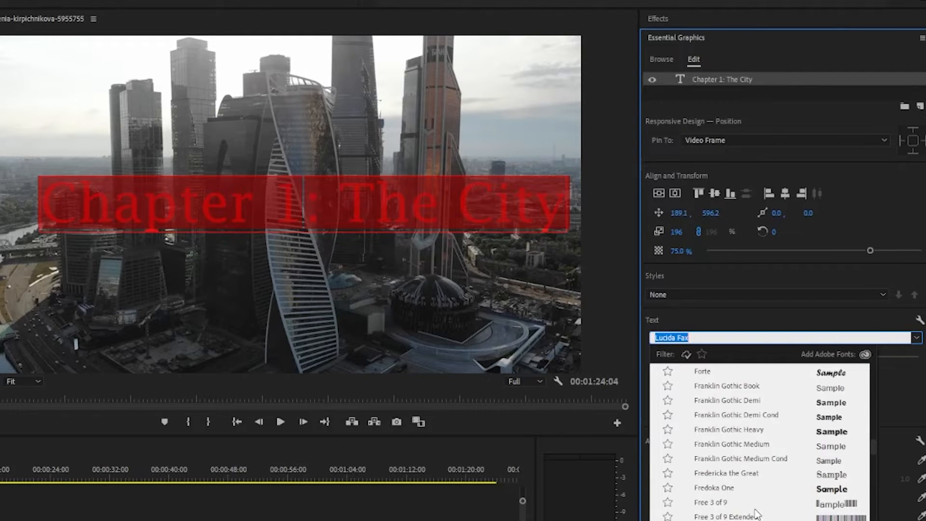
{"action": "scroll", "coordinate": [759, 514], "scroll_direction": "down", "scroll_amount": 3}
{"action": "scroll", "coordinate": [762, 515], "scroll_direction": "up", "scroll_amount": 2}
{"action": "scroll", "coordinate": [767, 512], "scroll_direction": "up", "scroll_amount": 6}
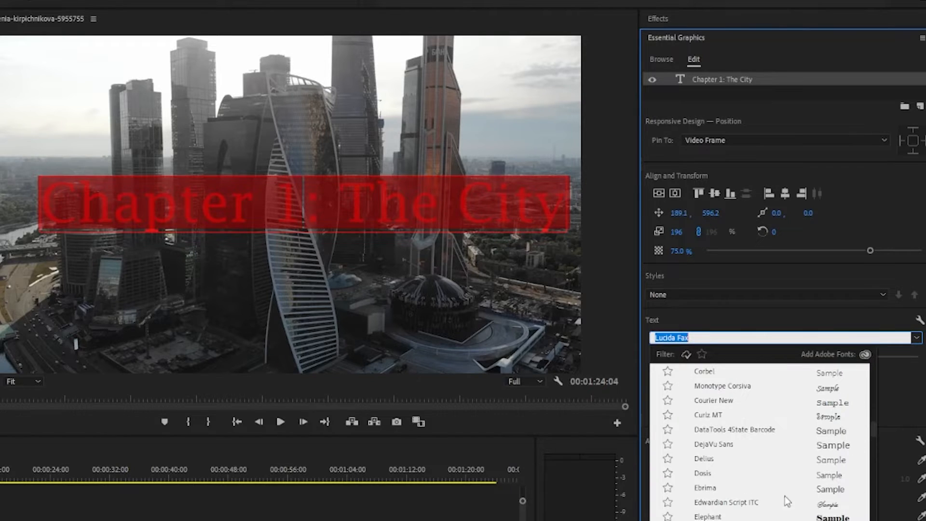
{"action": "left_click", "coordinate": [739, 430]}
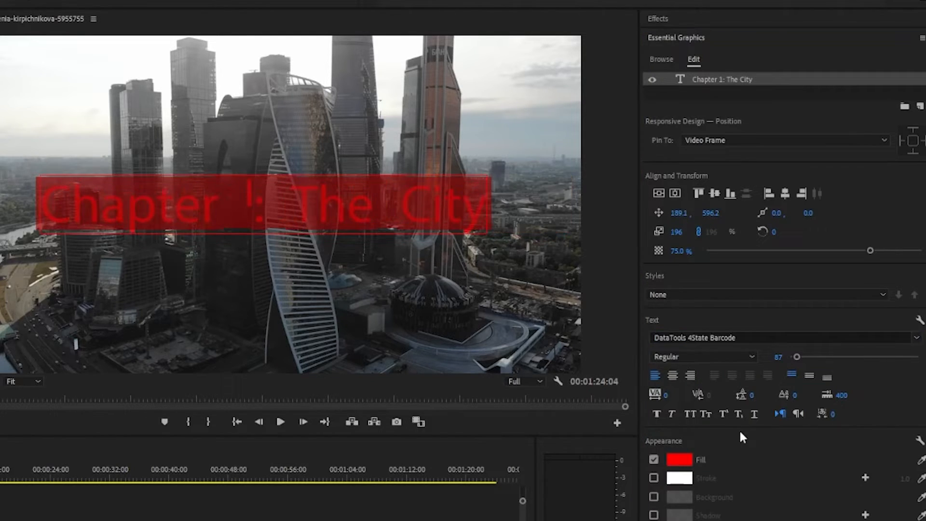
- Change the title text's font to Ebrima and reselect the whole title in the video frame
{"action": "left_click", "coordinate": [740, 337]}
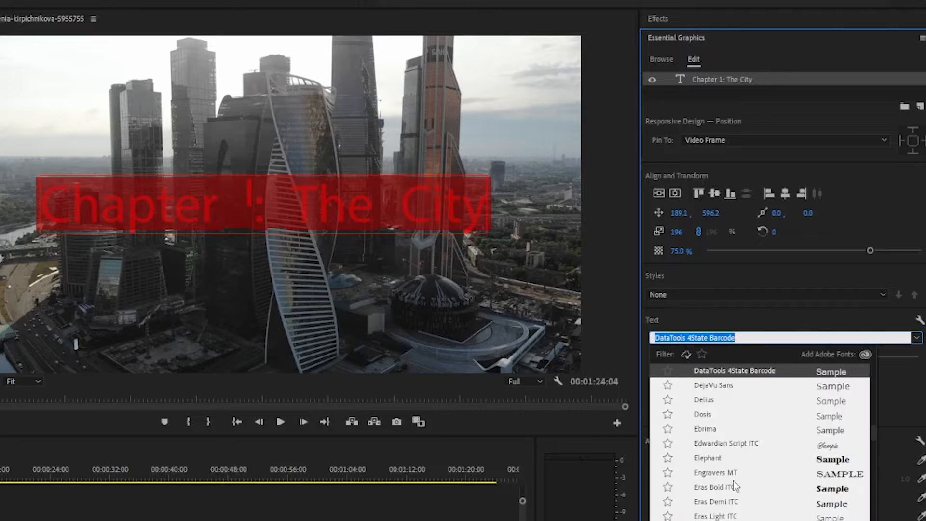
{"action": "left_click", "coordinate": [712, 430]}
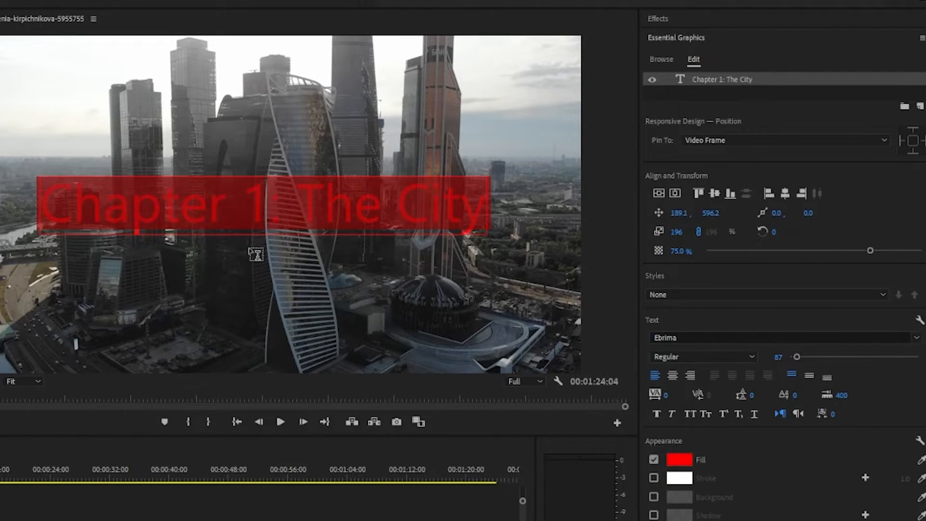
{"action": "left_click", "coordinate": [247, 210]}
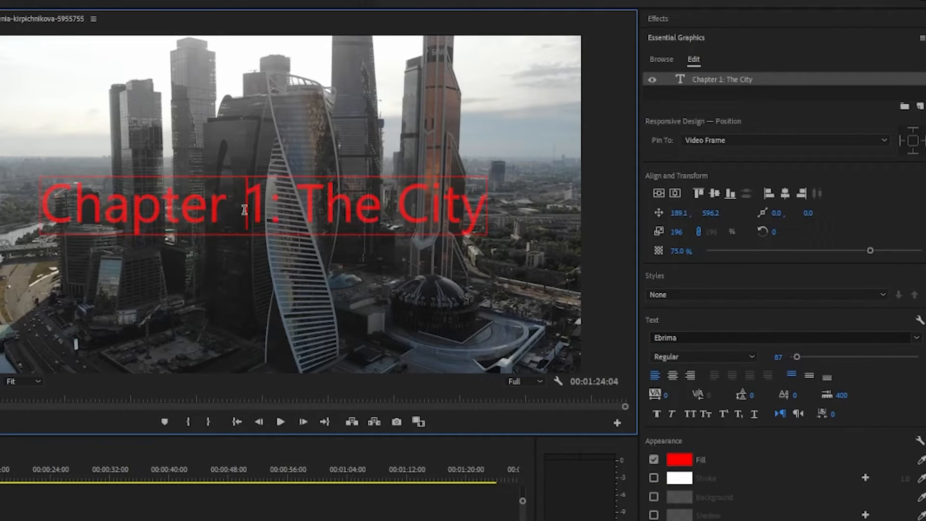
{"action": "triple_click", "coordinate": [325, 212]}
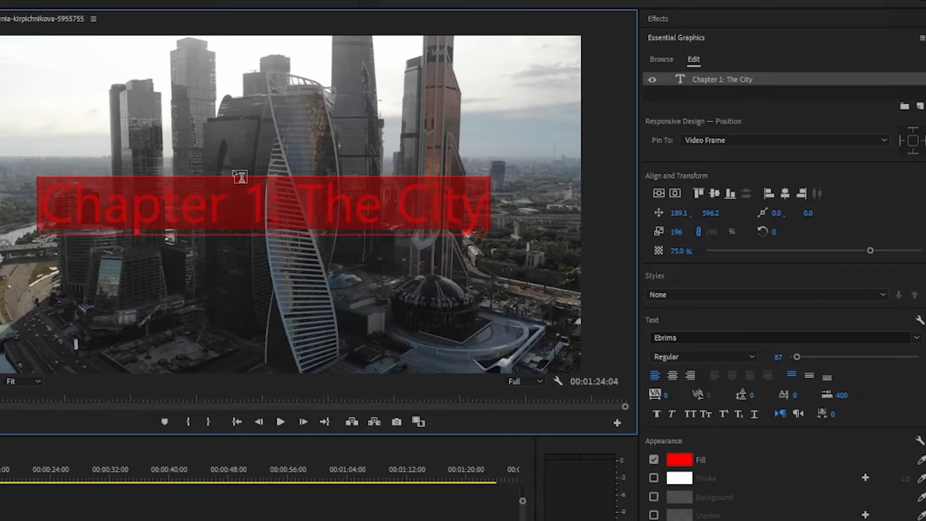
- Increase the title's font size to 95 and re-centre the text in the video frame
{"action": "left_click", "coordinate": [658, 193]}
{"action": "left_click", "coordinate": [659, 193]}
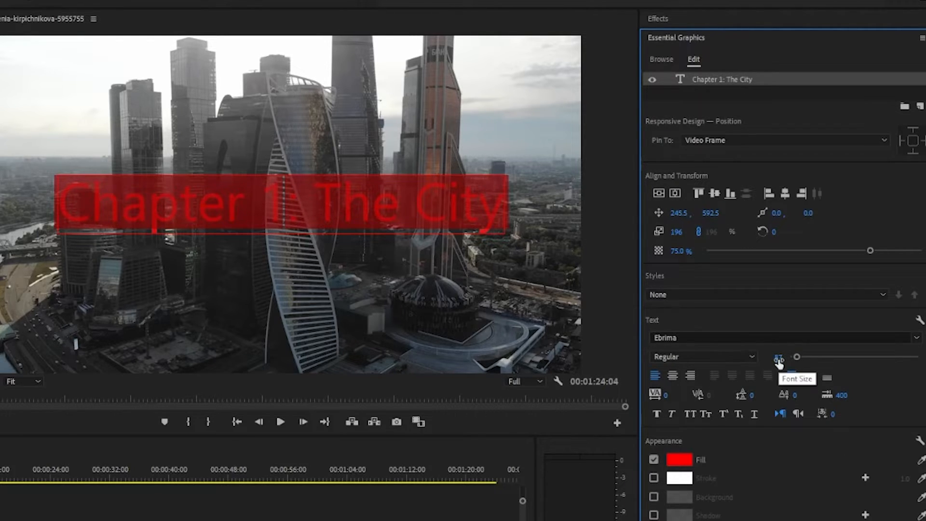
{"action": "mouse_move", "coordinate": [797, 357]}
{"action": "left_mouse_down"}
{"action": "mouse_move", "coordinate": [879, 357]}
{"action": "mouse_move", "coordinate": [798, 357]}
{"action": "left_mouse_up"}
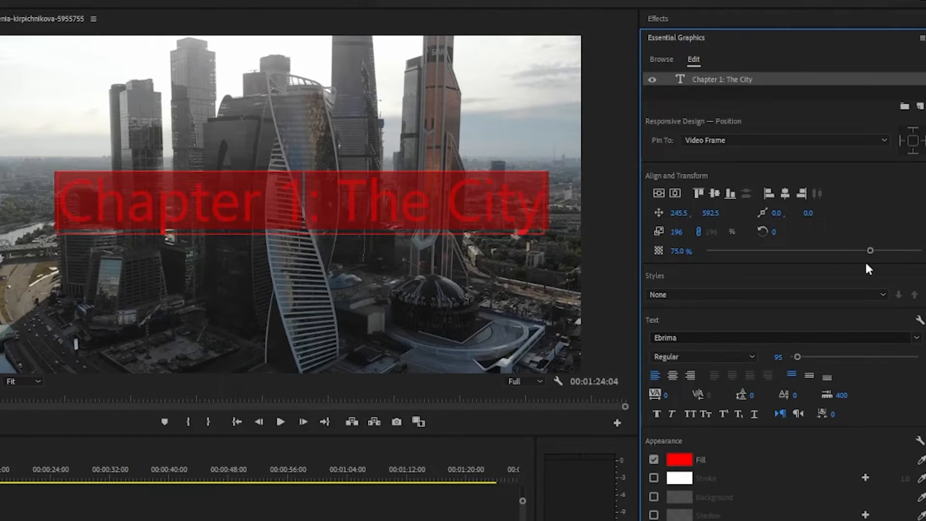
{"action": "left_click", "coordinate": [673, 195]}
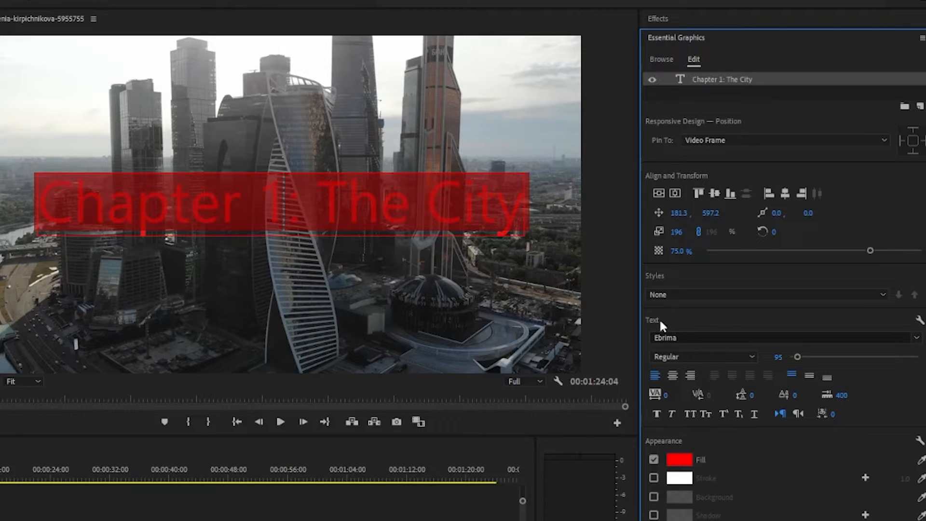
- Change the title text's fill colour to pure white
{"action": "left_click", "coordinate": [679, 460]}
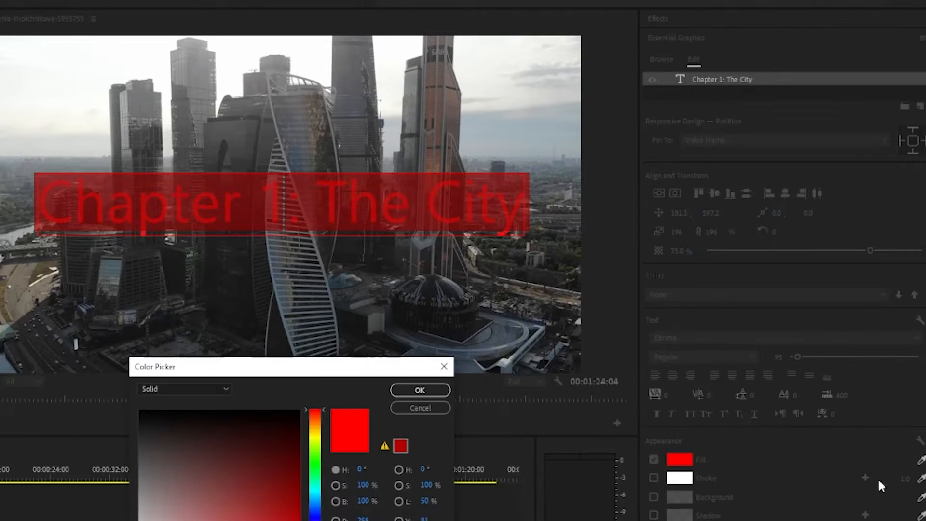
{"action": "left_click_drag", "start_coordinate": [322, 427], "coordinate": [345, 501]}
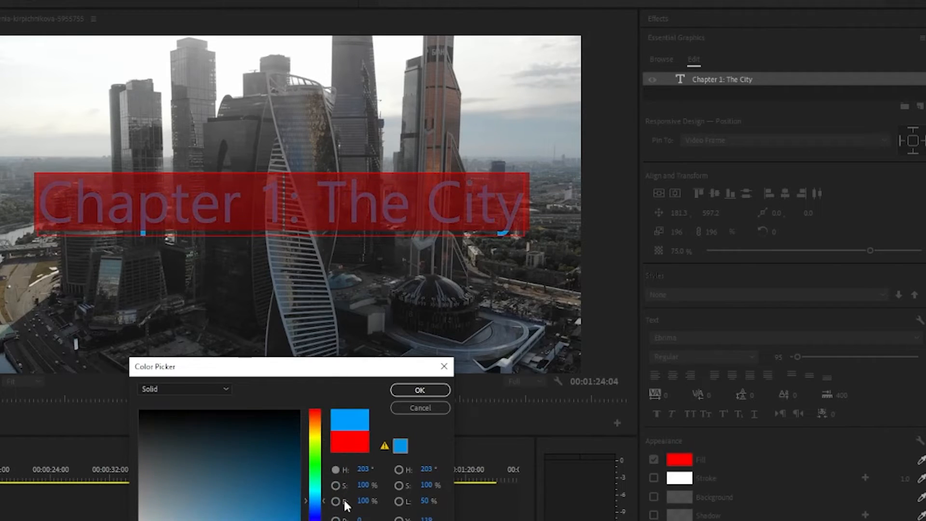
{"action": "left_click_drag", "start_coordinate": [193, 520], "coordinate": [139, 520]}
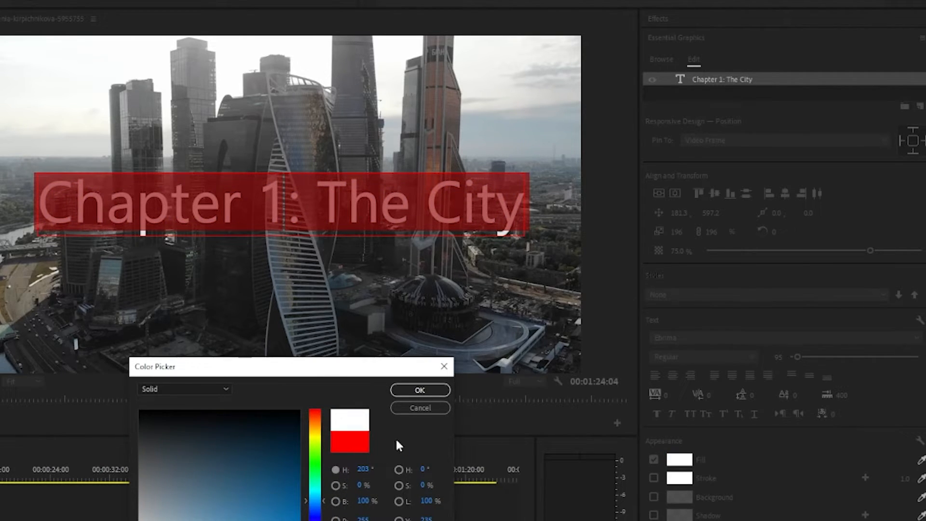
{"action": "left_click", "coordinate": [420, 389]}
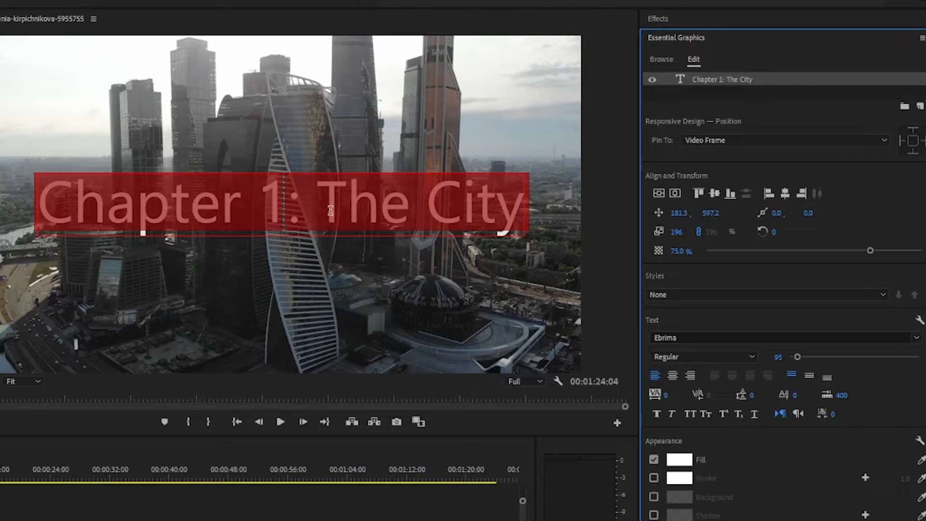
{"action": "left_click", "coordinate": [365, 205]}
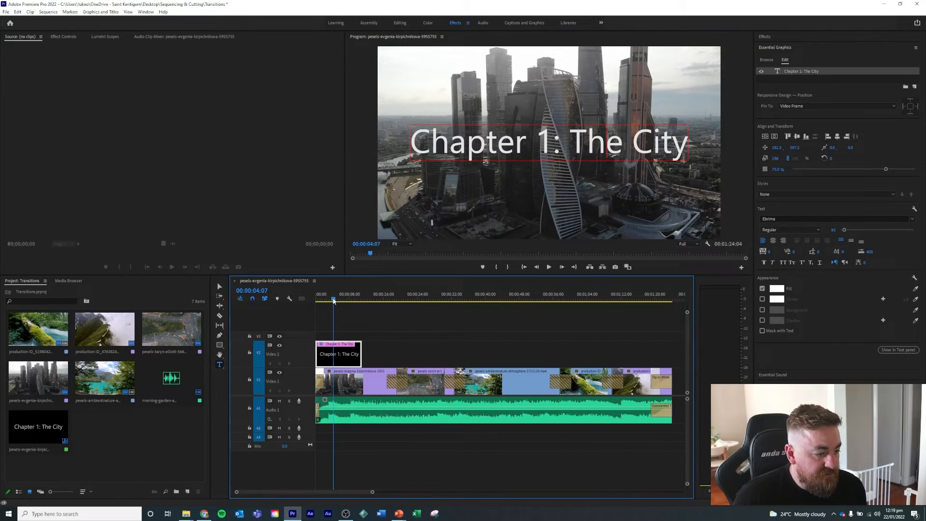
- Leave text editing and play the sequence from the start for about nine seconds to preview the restyled title
{"action": "left_click_drag", "start_coordinate": [334, 300], "coordinate": [331, 300]}
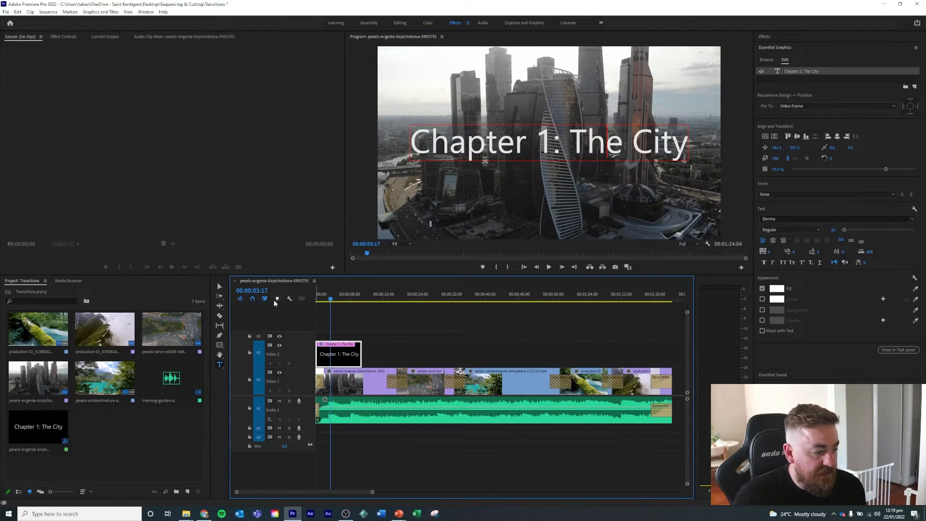
{"action": "left_click", "coordinate": [219, 286]}
{"action": "left_click", "coordinate": [351, 333]}
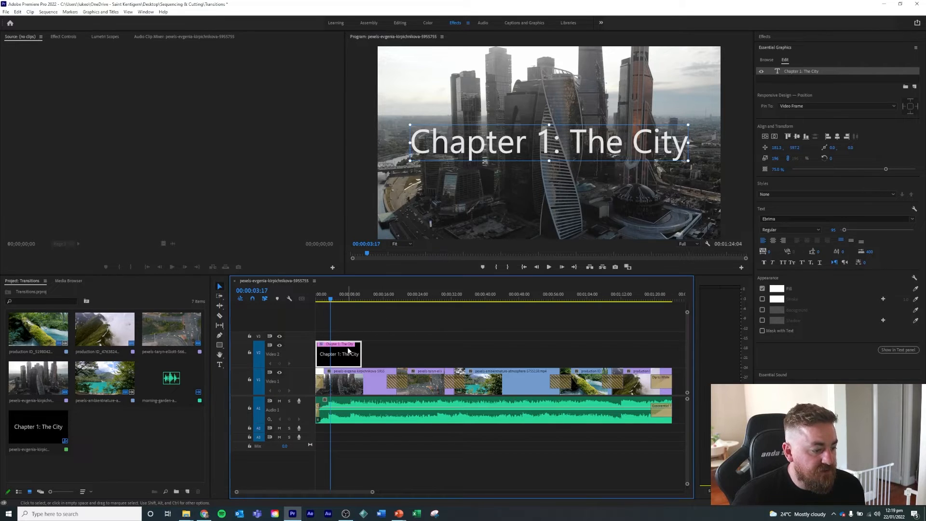
{"action": "left_click_drag", "start_coordinate": [330, 301], "coordinate": [297, 298]}
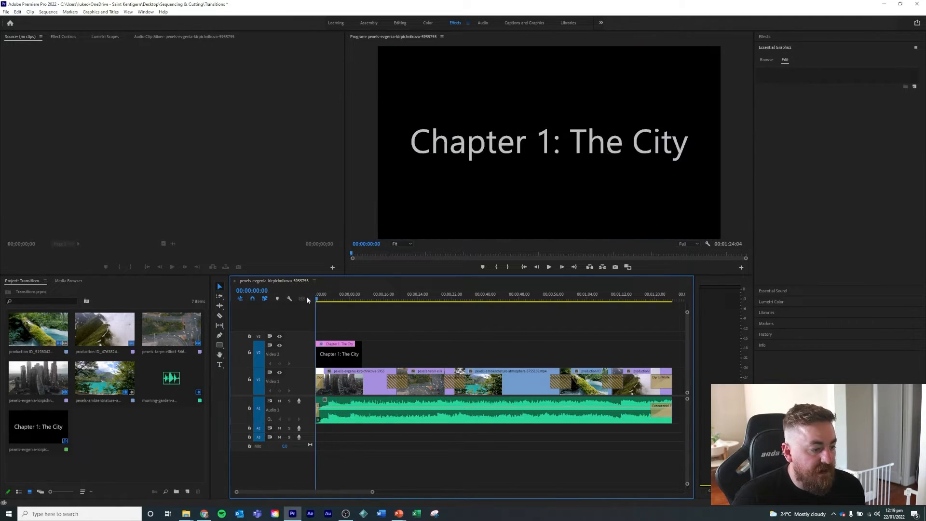
{"action": "key", "text": "space"}
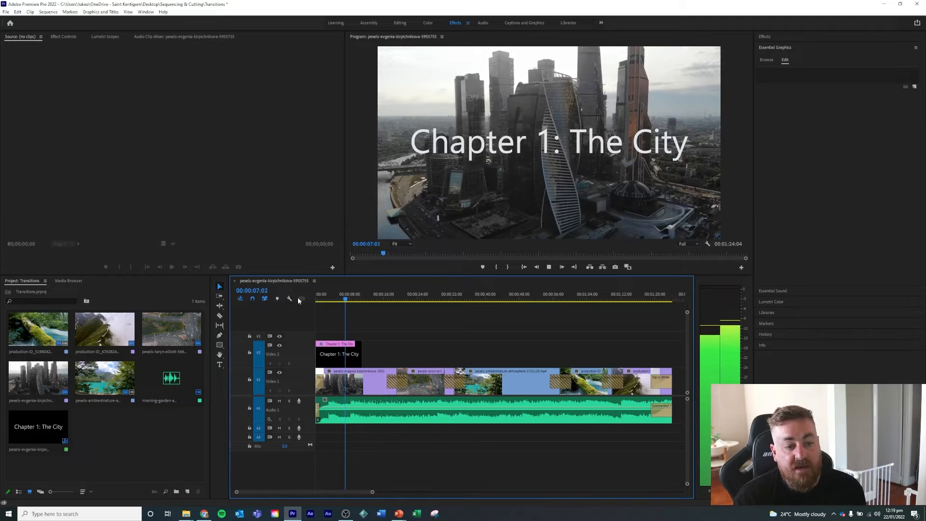
{"action": "key", "text": "space"}
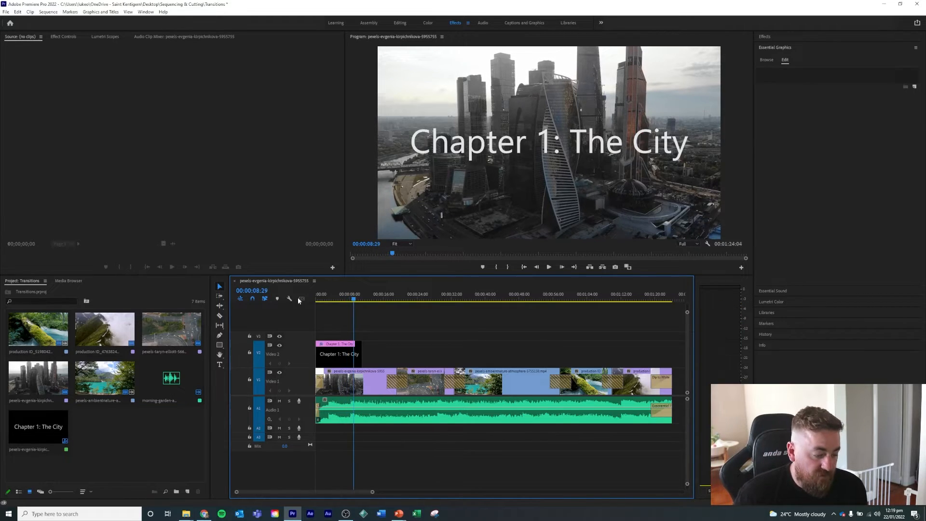
- Find the Additive Dissolve video transition and apply it to the start of the title clip
{"action": "left_click", "coordinate": [761, 38]}
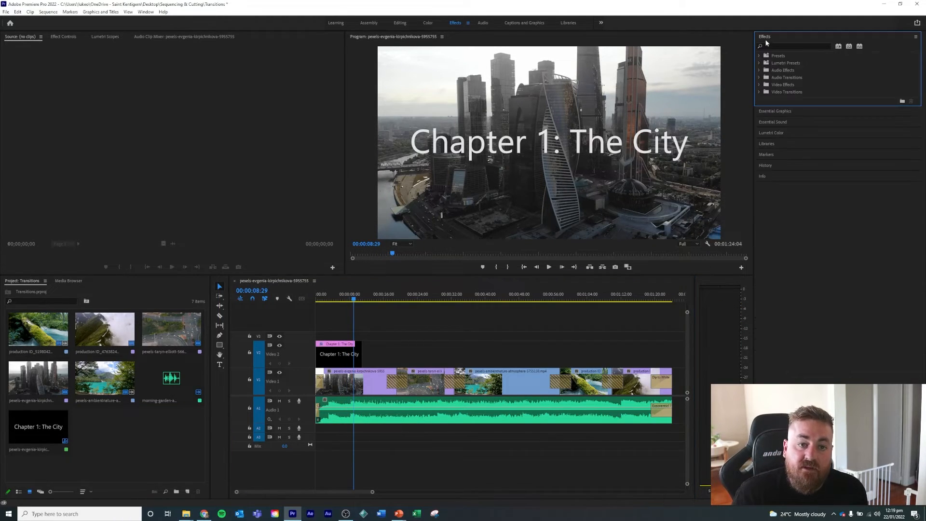
{"action": "type", "text": "add"}
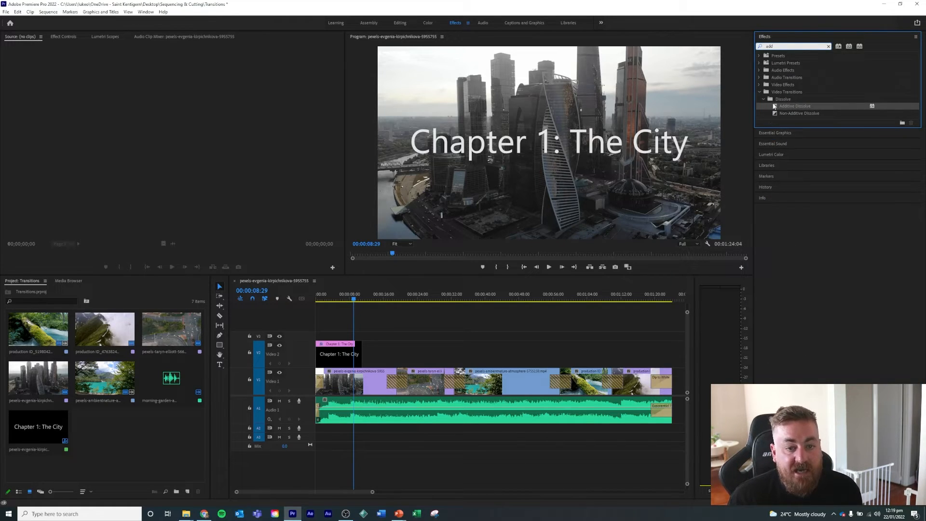
{"action": "left_click", "coordinate": [775, 106]}
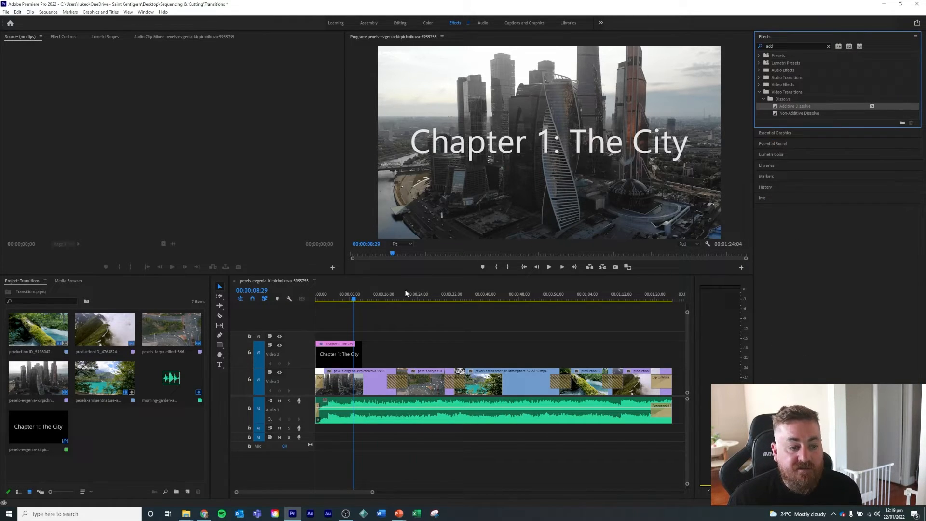
{"action": "left_click_drag", "start_coordinate": [406, 292], "coordinate": [318, 357]}
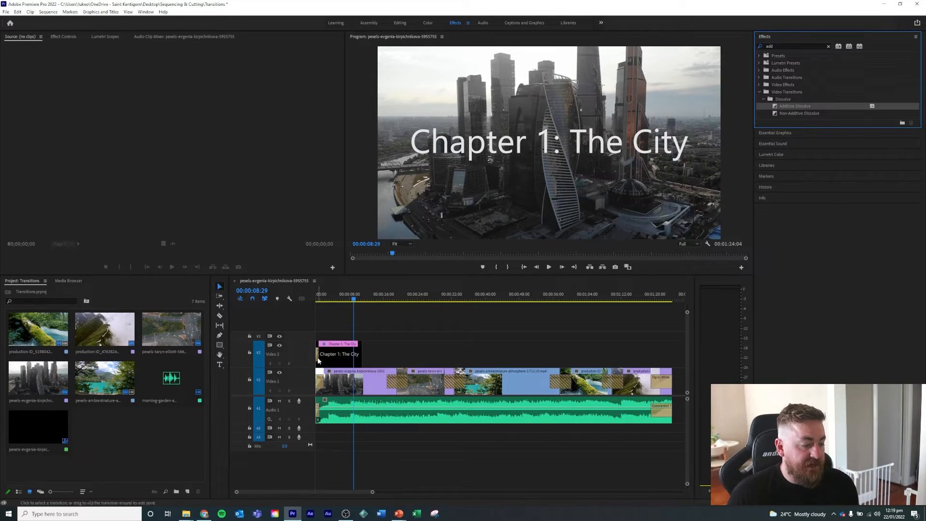
- Set the title's opening Additive Dissolve to 5 seconds and lengthen the city clip's opening transition to match
{"action": "double_click", "coordinate": [318, 359]}
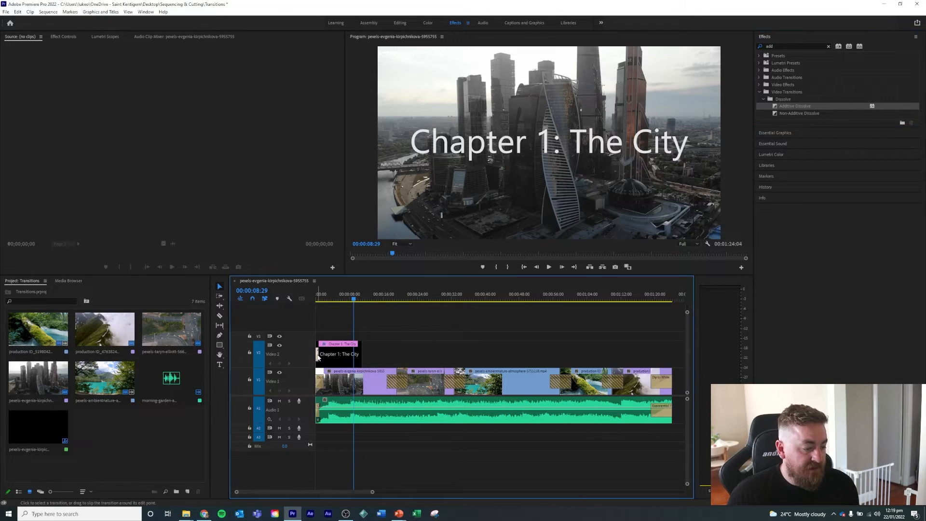
{"action": "left_click", "coordinate": [469, 251]}
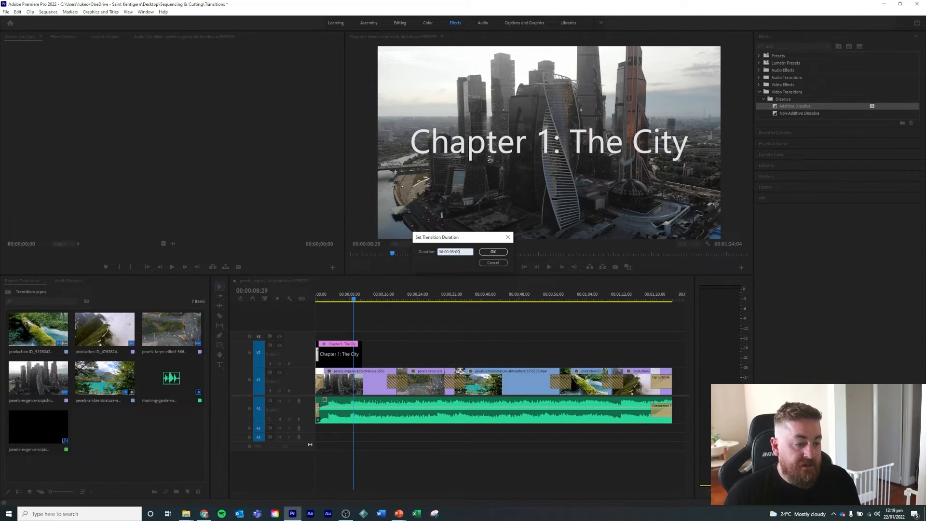
{"action": "left_click", "coordinate": [493, 251]}
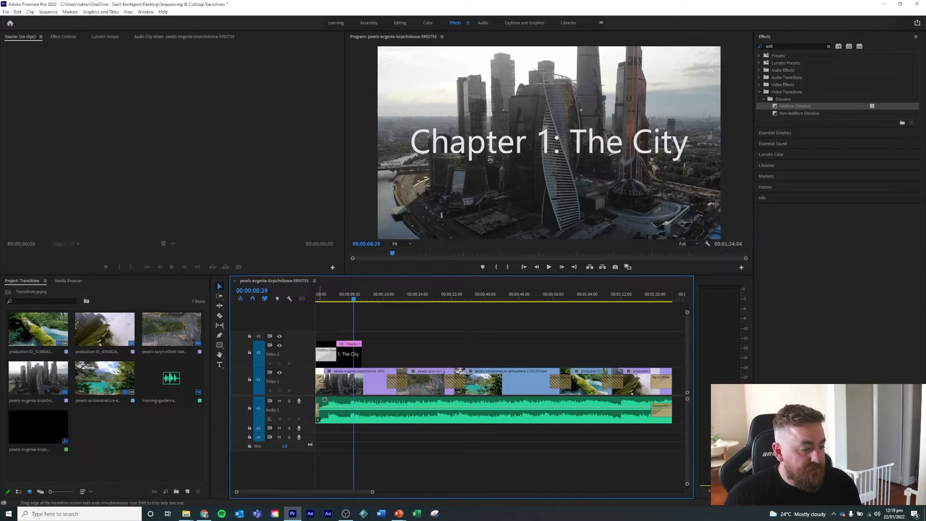
{"action": "double_click", "coordinate": [320, 383]}
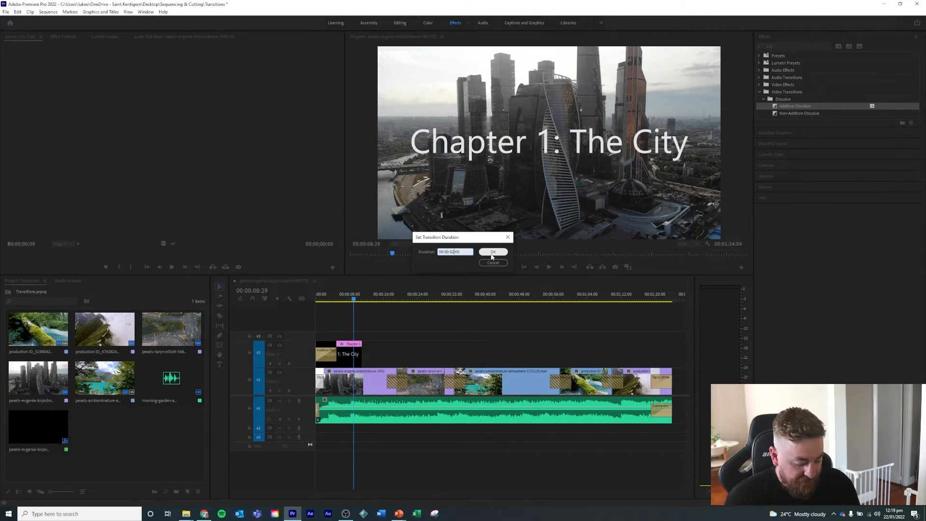
{"action": "left_click", "coordinate": [492, 252]}
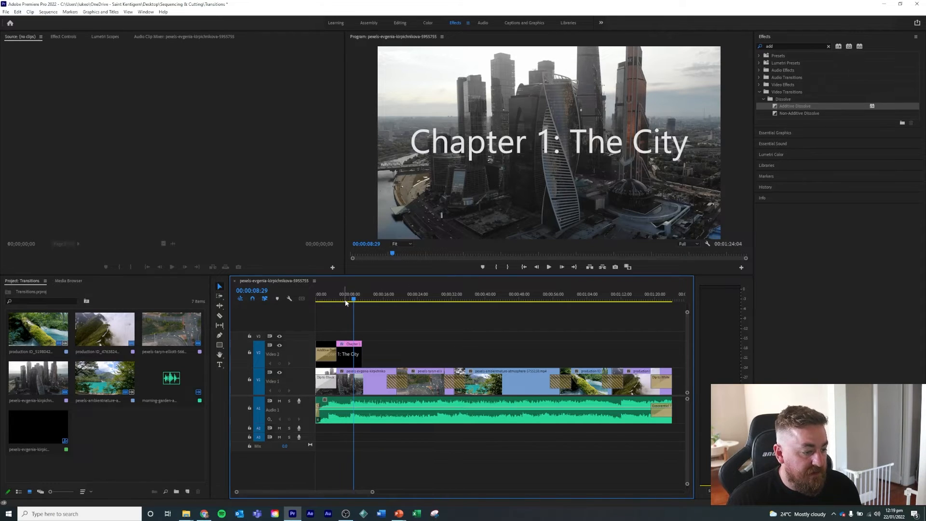
- Play the sequence from the start for about 12 seconds to check the lengthened opening fades
{"action": "left_click_drag", "start_coordinate": [354, 299], "coordinate": [304, 299]}
{"action": "key", "text": "space"}
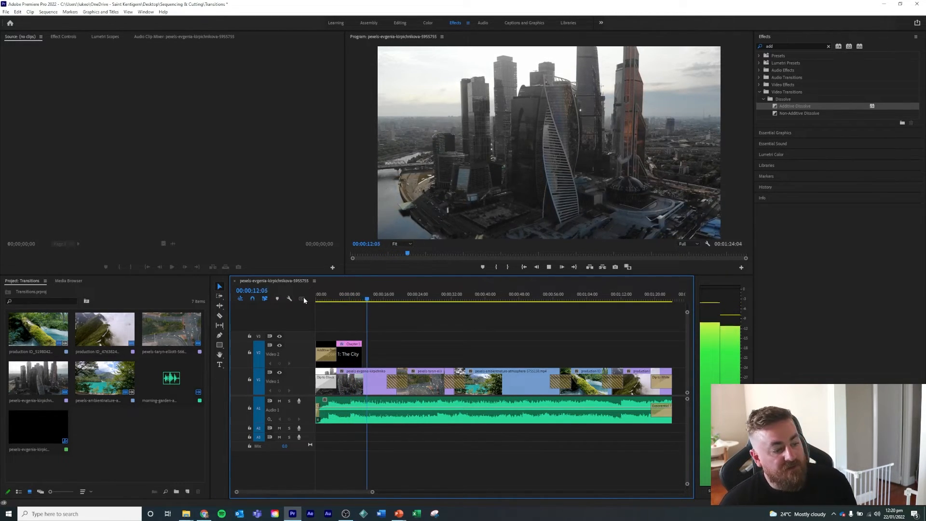
{"action": "key", "text": "space"}
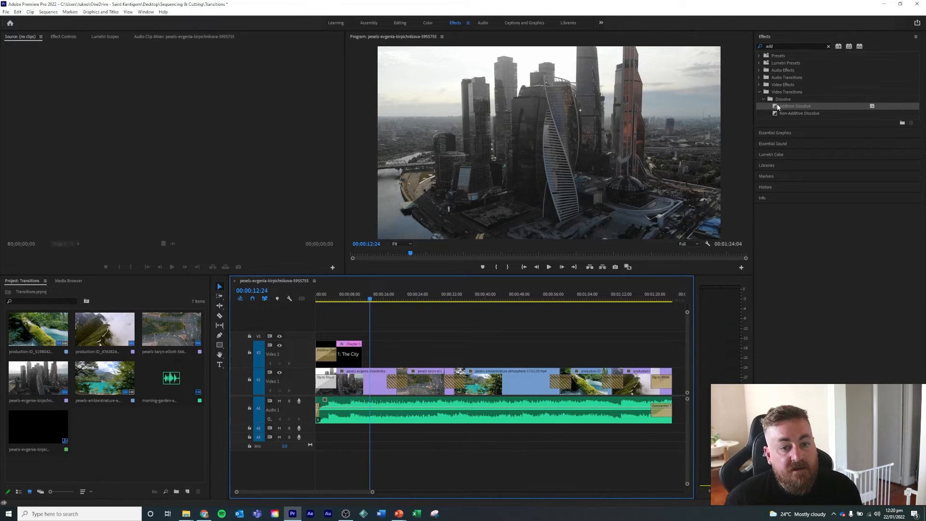
- Apply an Additive Dissolve to the end of the title clip and preview it from the sequence start
{"action": "left_click_drag", "start_coordinate": [778, 107], "coordinate": [363, 357]}
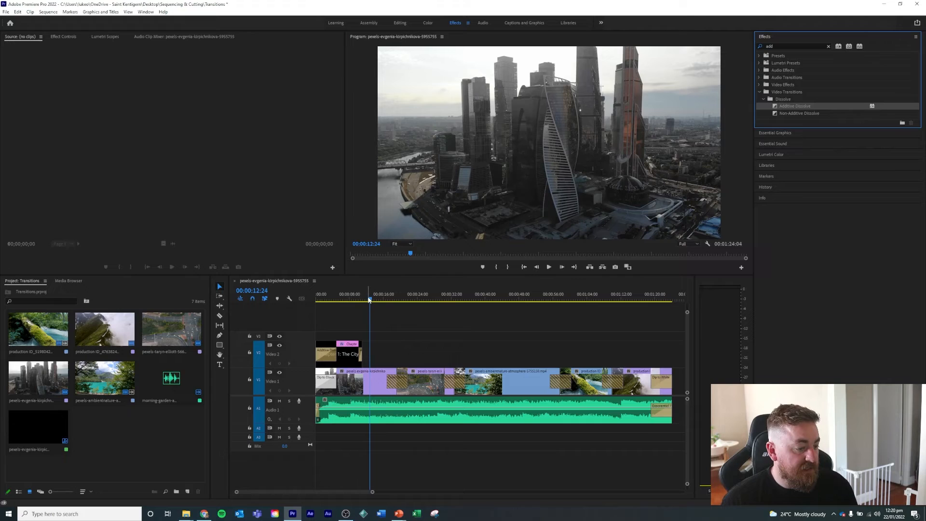
{"action": "left_click_drag", "start_coordinate": [369, 299], "coordinate": [309, 303]}
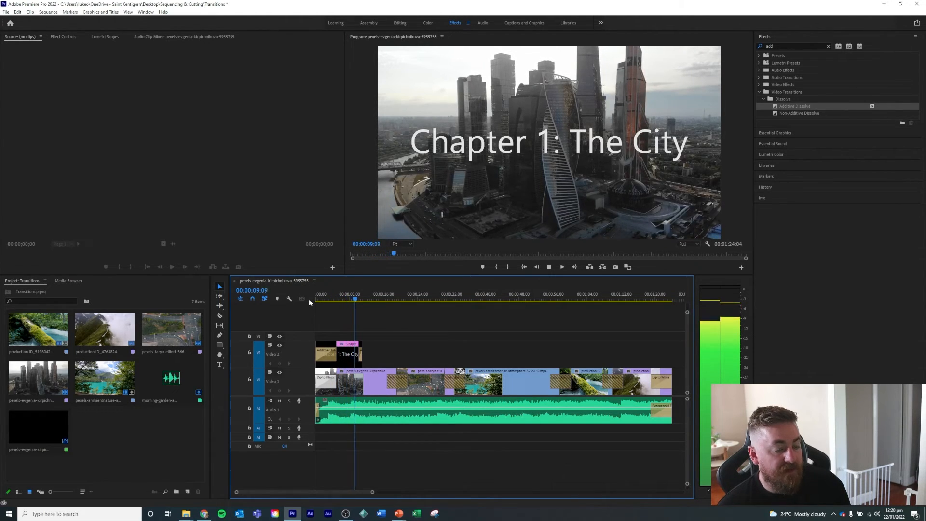
- Set the duration of the Additive Dissolve at the title clip's end to 4 seconds
{"action": "double_click", "coordinate": [361, 356]}
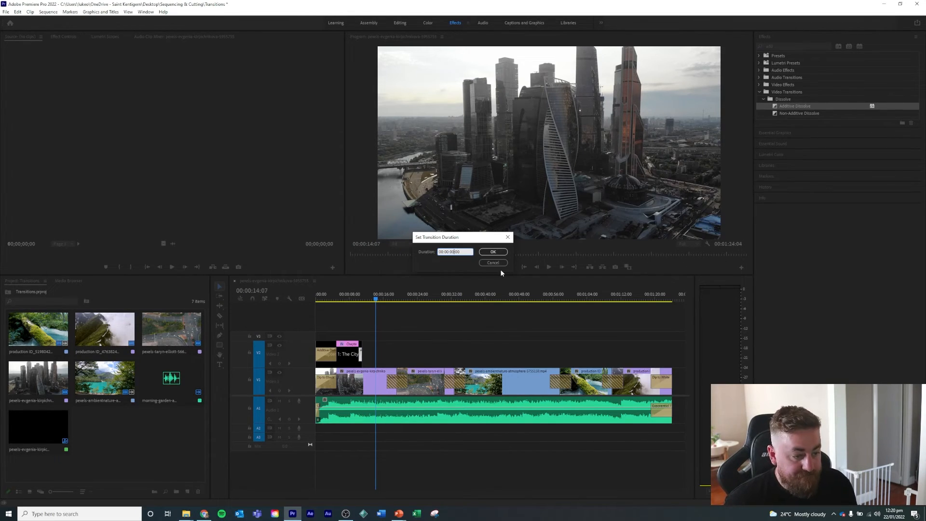
{"action": "type", "text": "4"}
{"action": "key", "text": "Return"}
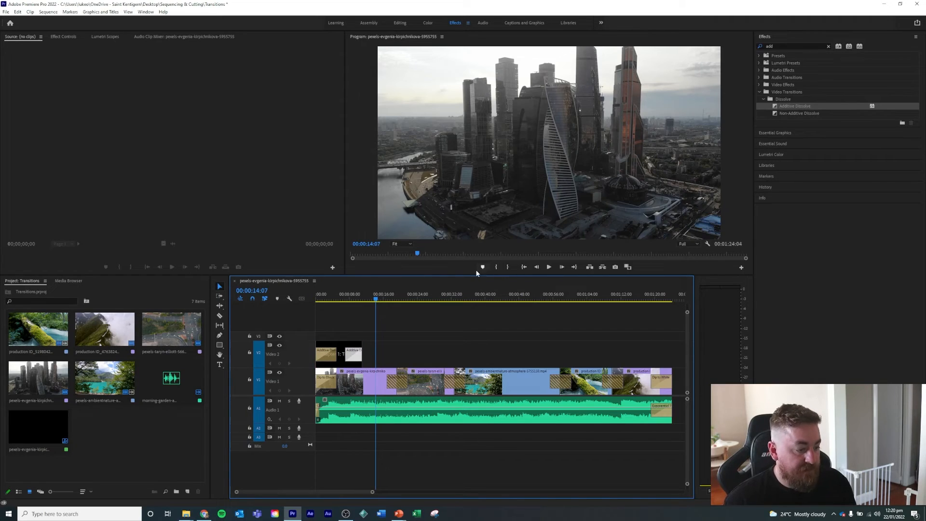
- Replay the opening for about 17 seconds to check the title fading in and out over the city footage
{"action": "left_click", "coordinate": [317, 299]}
{"action": "key", "text": "space"}
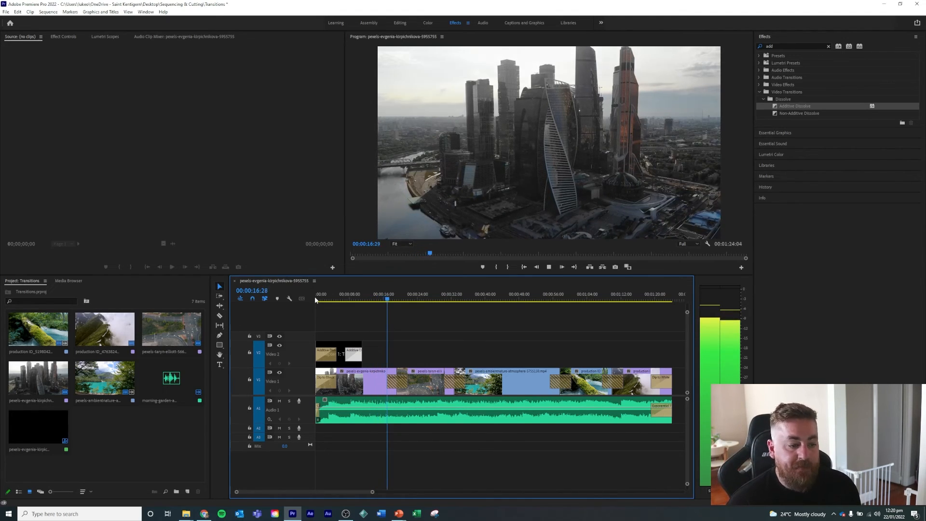
{"action": "key", "text": "space"}
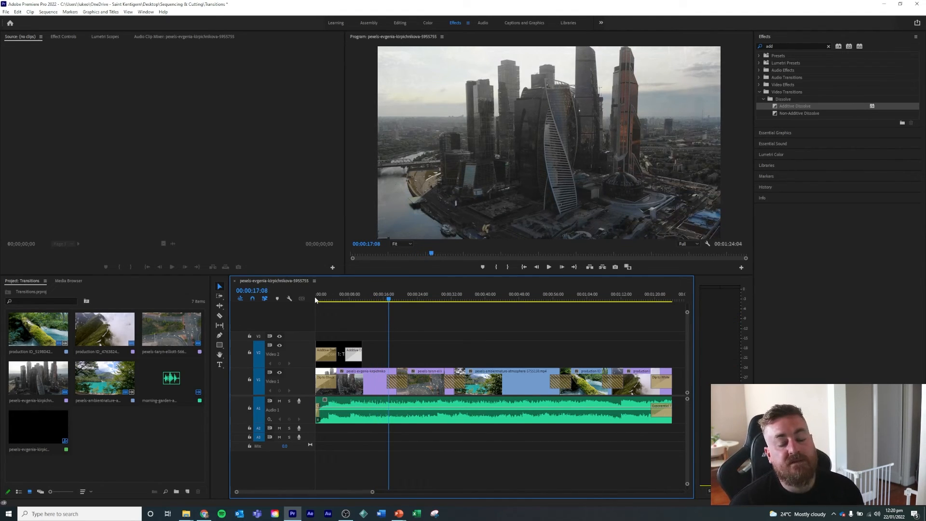